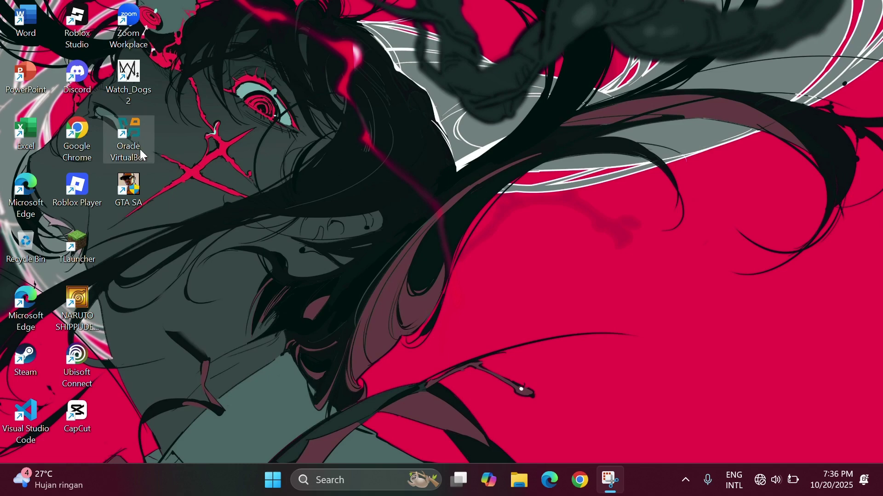
Launch Oracle VirtualBox Manager from the desktop shortcut and open the windows 11 pro VM's Settings.
left_click(134, 148)
right_click(127, 144)
key("Escape")
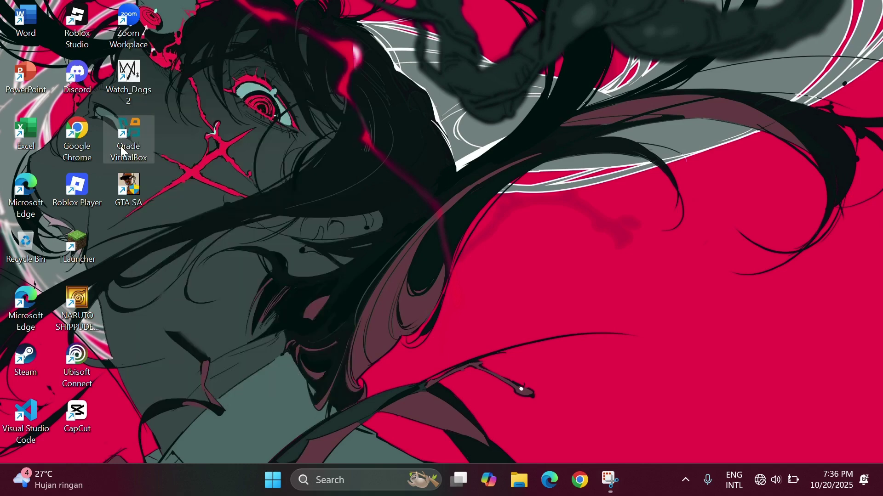
double_click(122, 147)
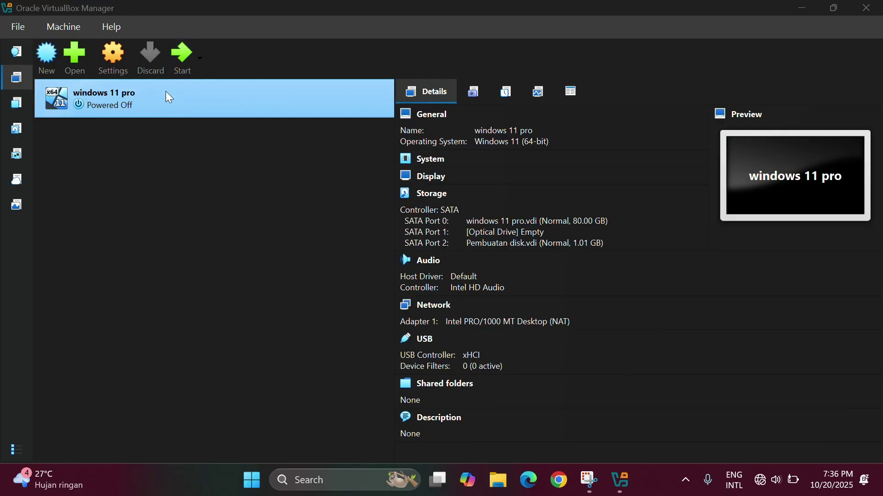
left_click(209, 100)
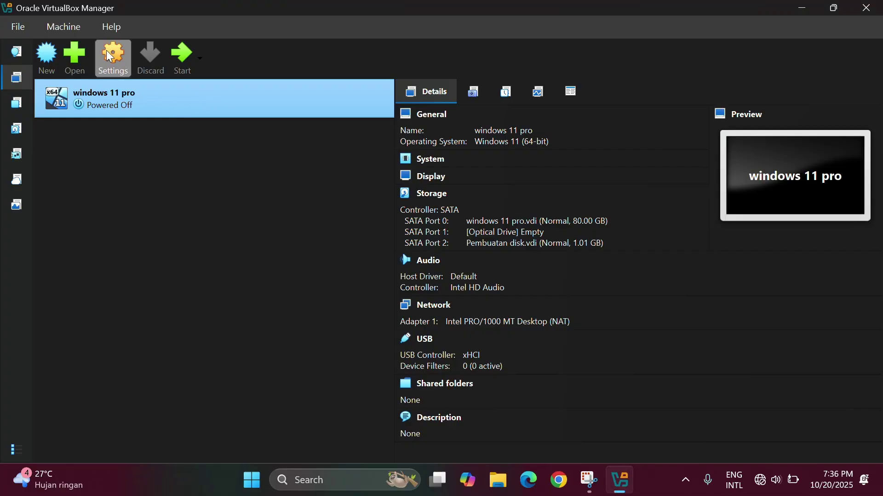
left_click(116, 71)
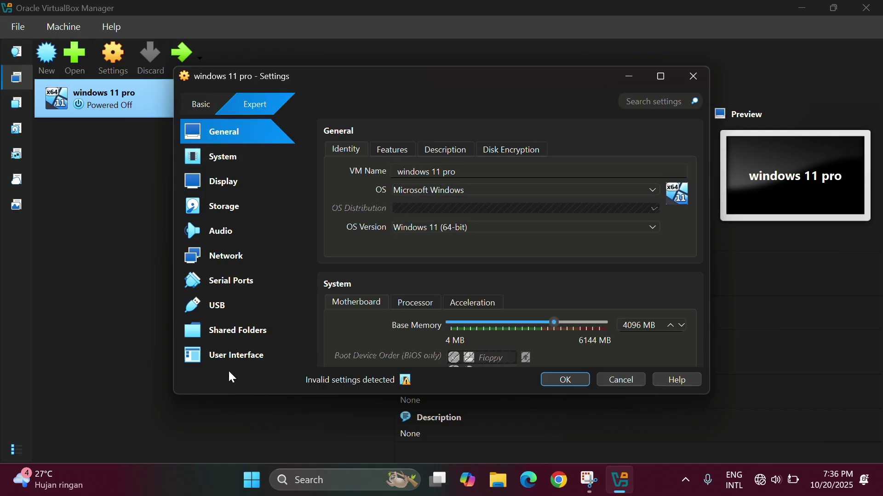
On the Storage page, remove the Pembuatan disk.vdi attachment from the SATA controller.
left_click(216, 213)
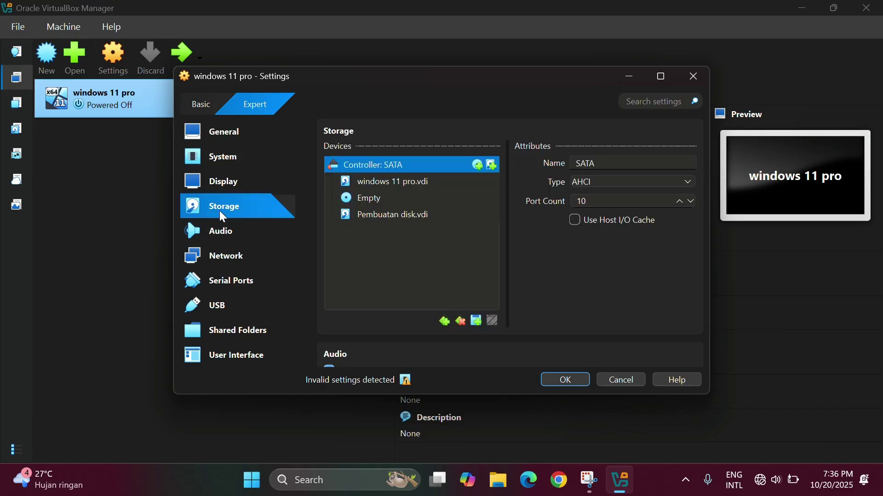
left_click(395, 217)
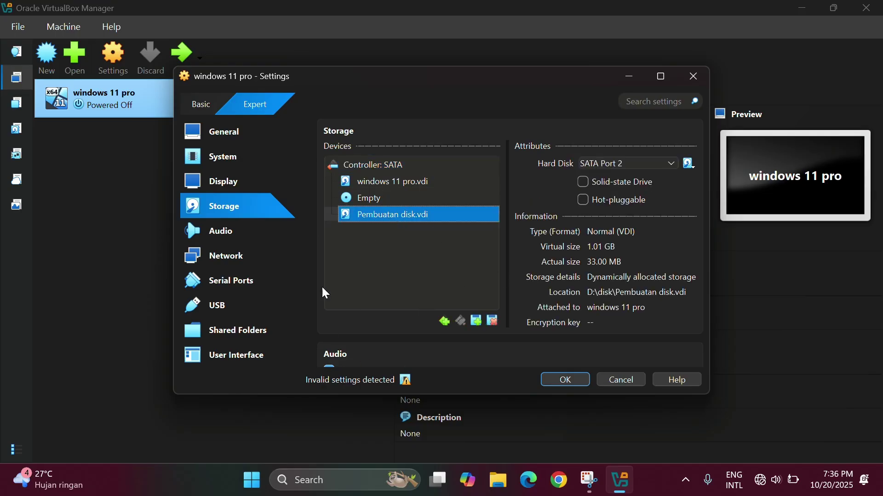
right_click(413, 214)
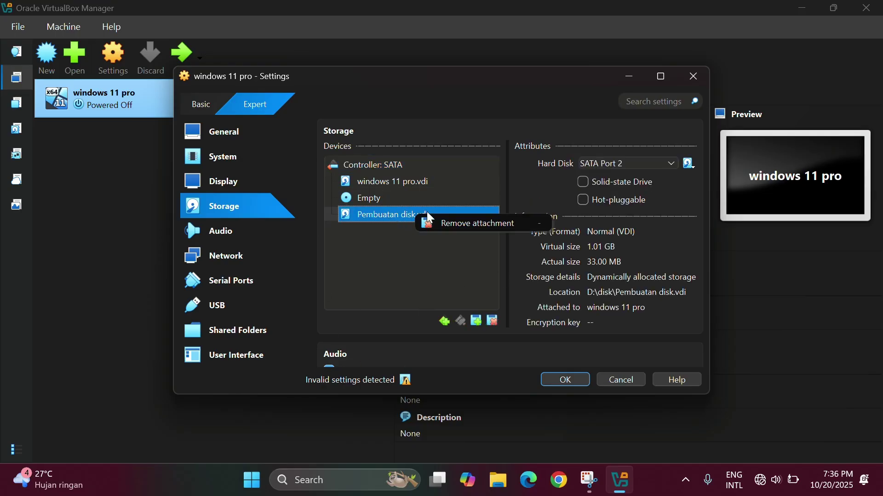
left_click(465, 224)
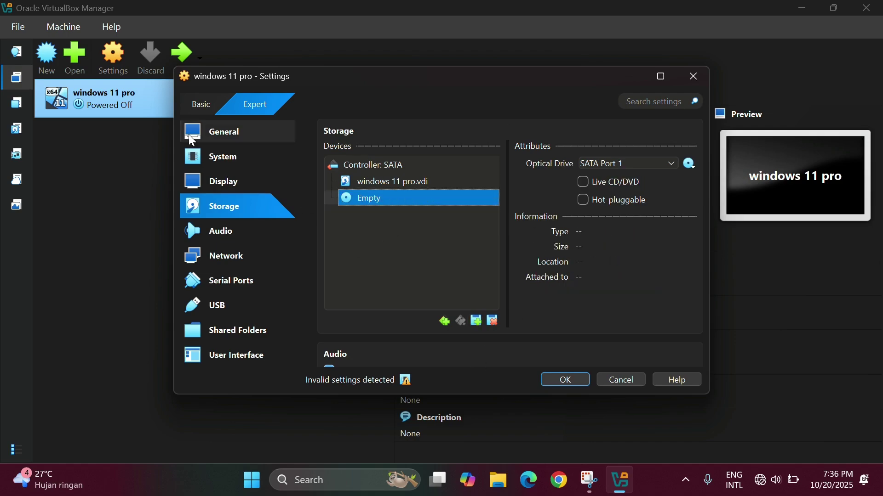
left_click(478, 325)
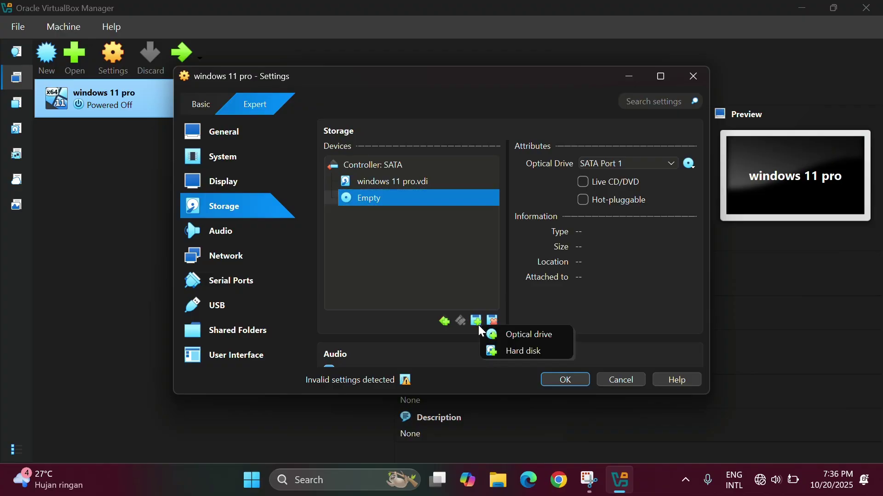
Create a new virtual hard disk for the SATA controller, shrinking its size to 1.01 GB.
left_click(514, 353)
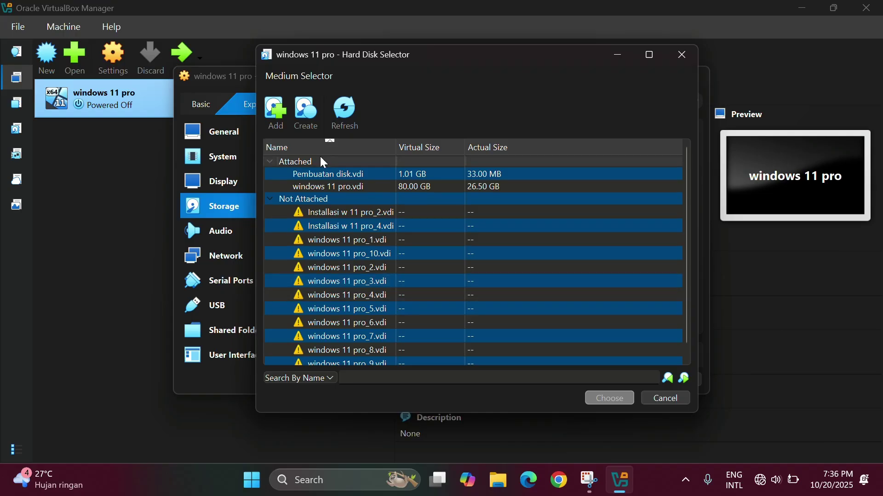
left_click(305, 116)
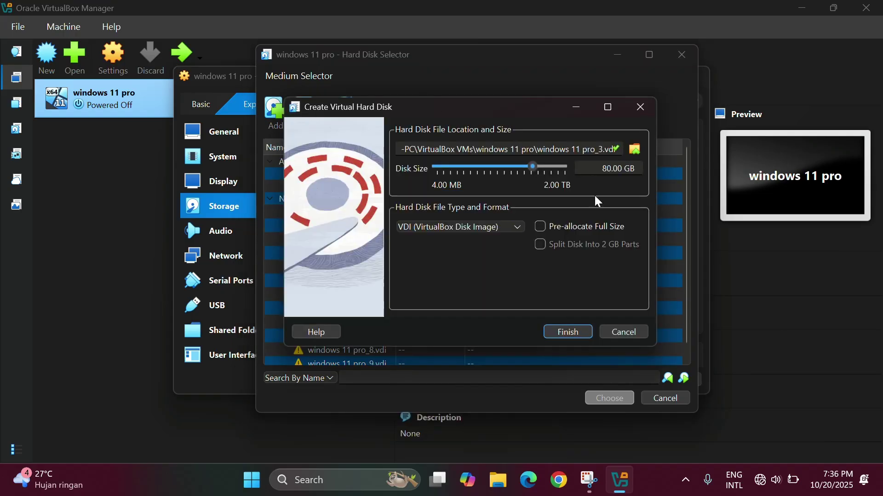
left_click_drag(528, 170, 491, 190)
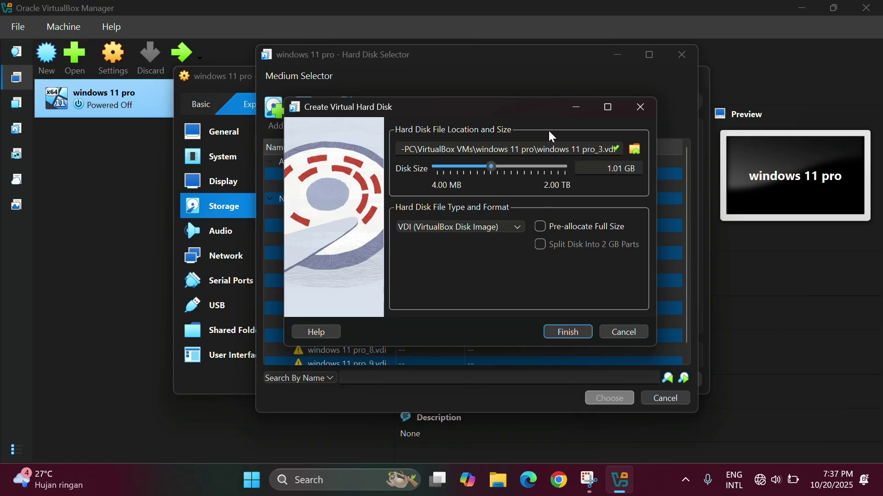
left_click(534, 149)
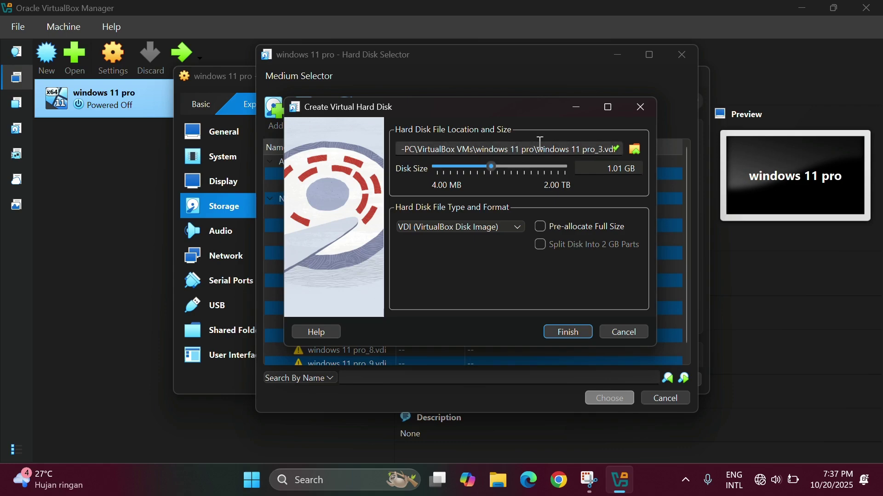
Create a new folder named 'Disk Window 11 pro' on the DATA (D:) drive.
left_click(637, 151)
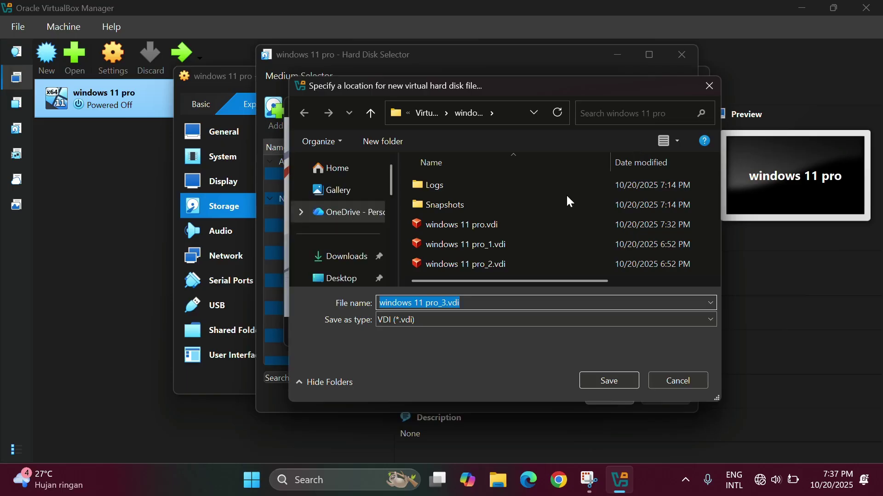
scroll(371, 210, "down", 3)
scroll(372, 218, "up", 3)
scroll(351, 239, "down", 5)
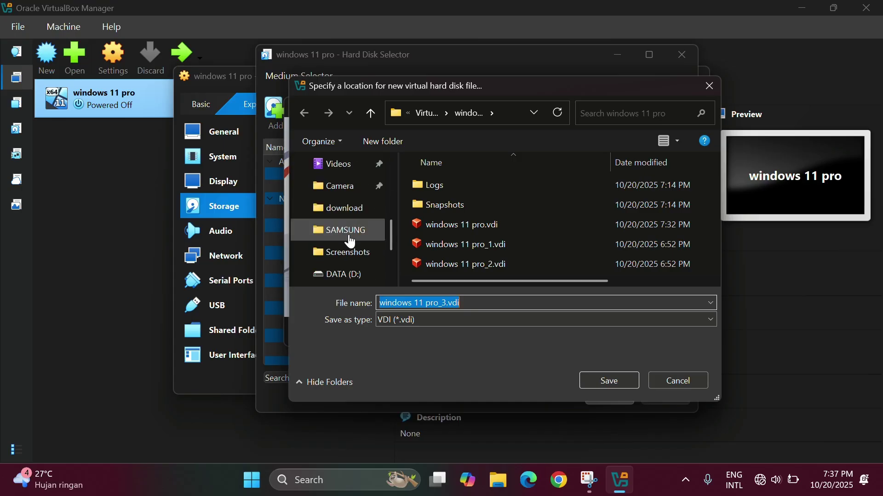
left_click(342, 274)
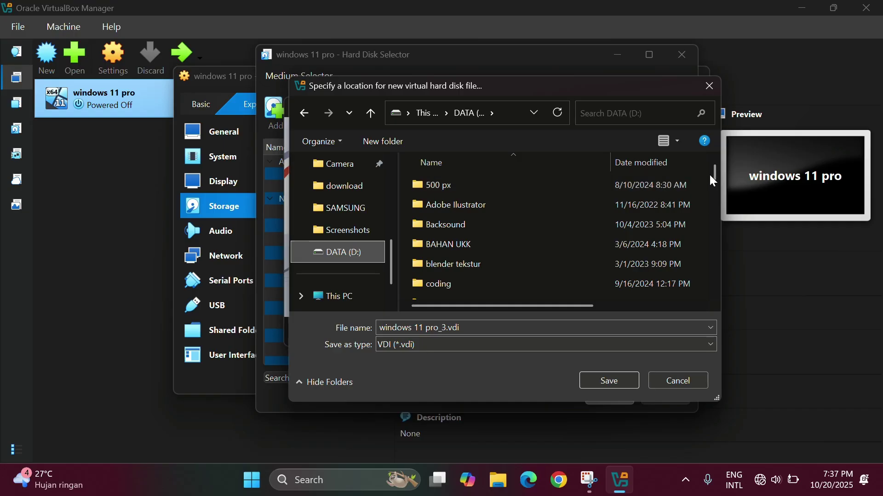
left_click_drag(719, 168, 721, 192)
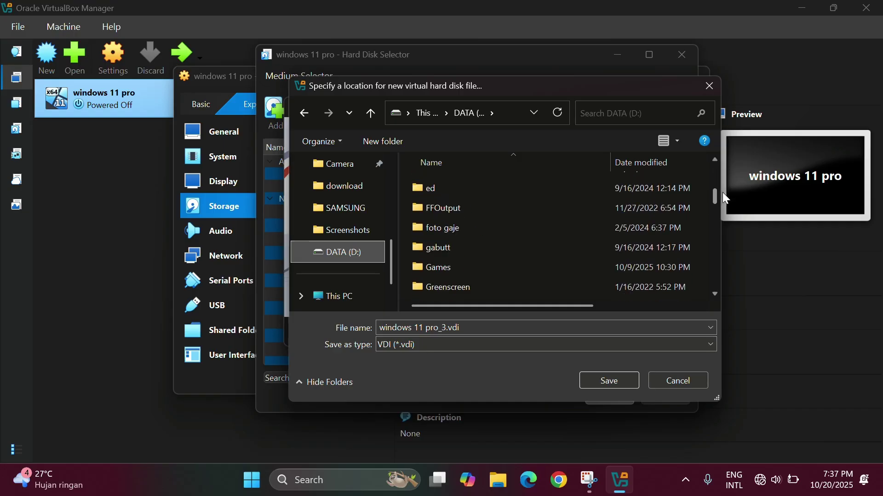
right_click(402, 217)
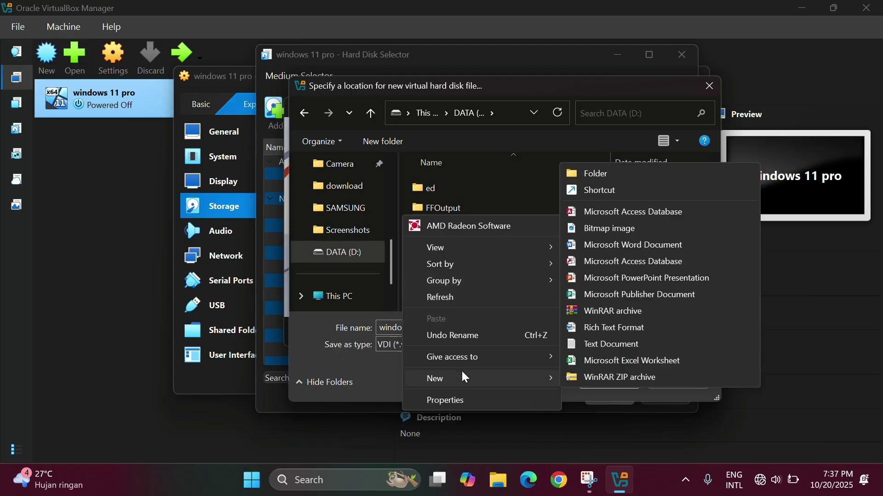
mouse_move(542, 380)
left_click(587, 170)
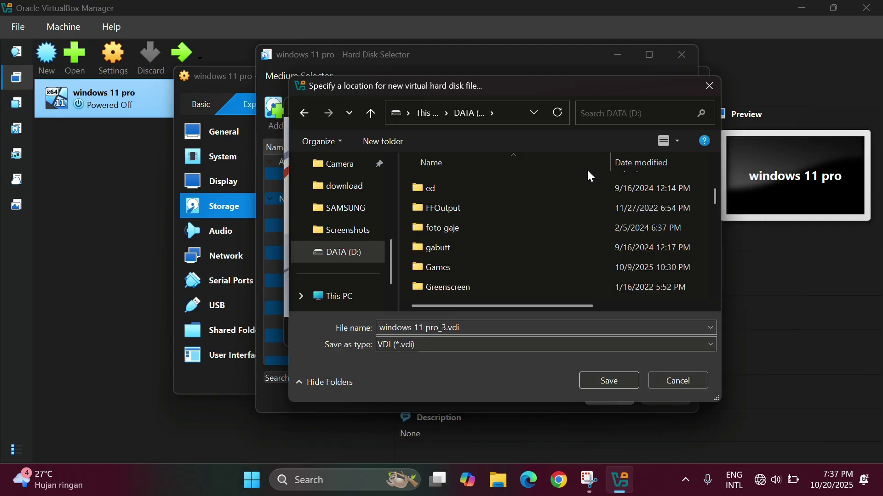
key("BackSpace")
type("Disk")
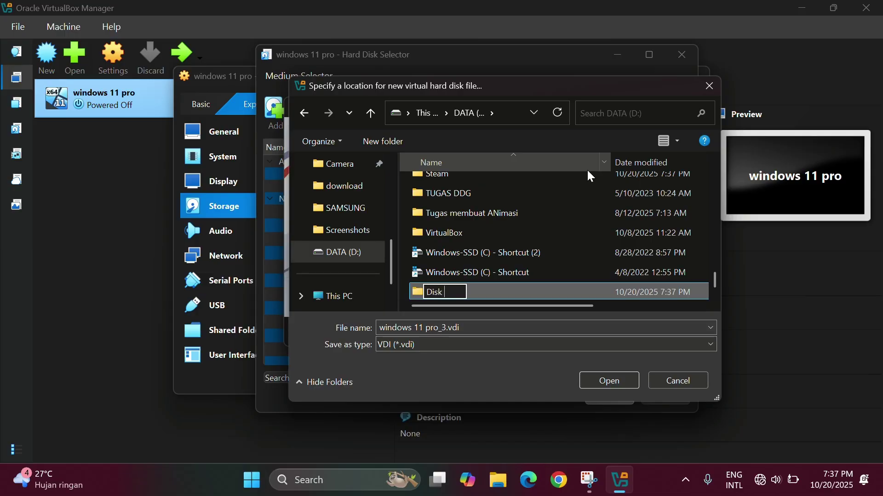
type(" Window 1")
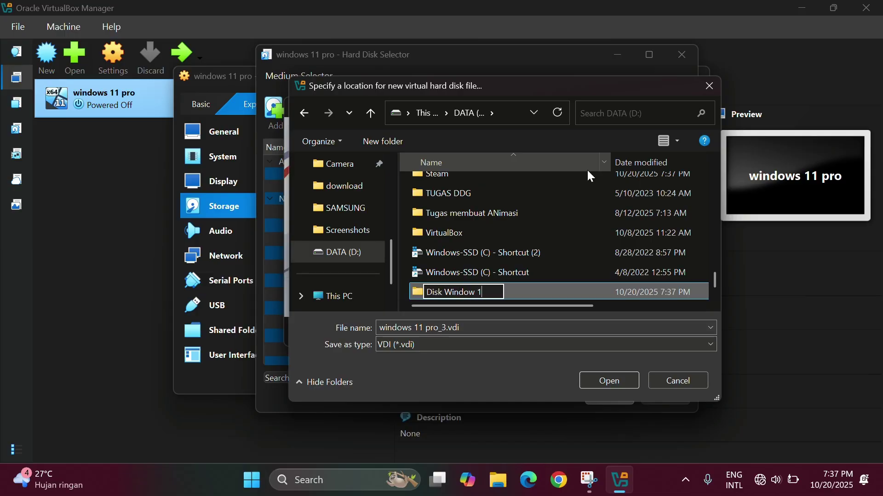
type("1 pro")
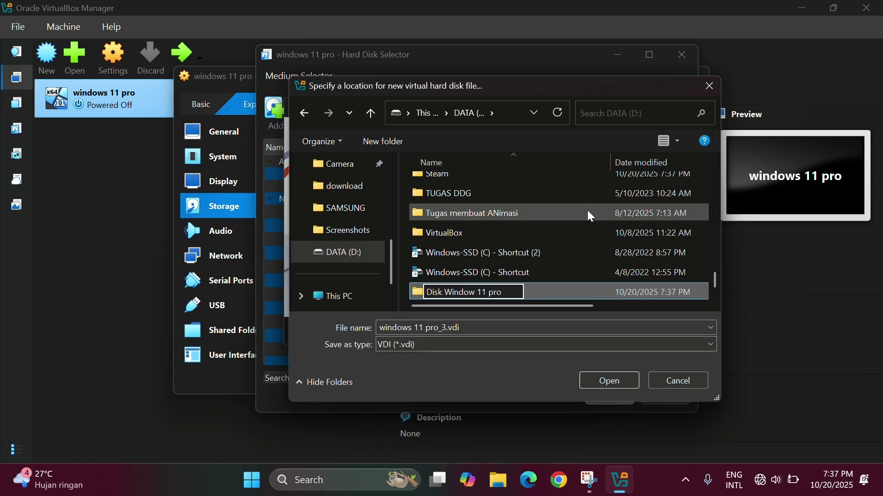
key("Return")
Inside 'Disk Window 11 pro', name the new disk file 'Window11 pro1'.
double_click(580, 291)
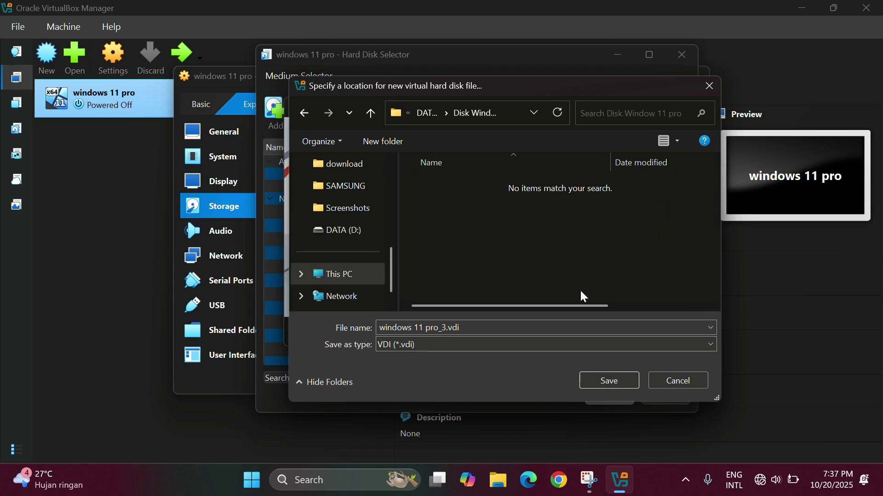
triple_click(445, 325)
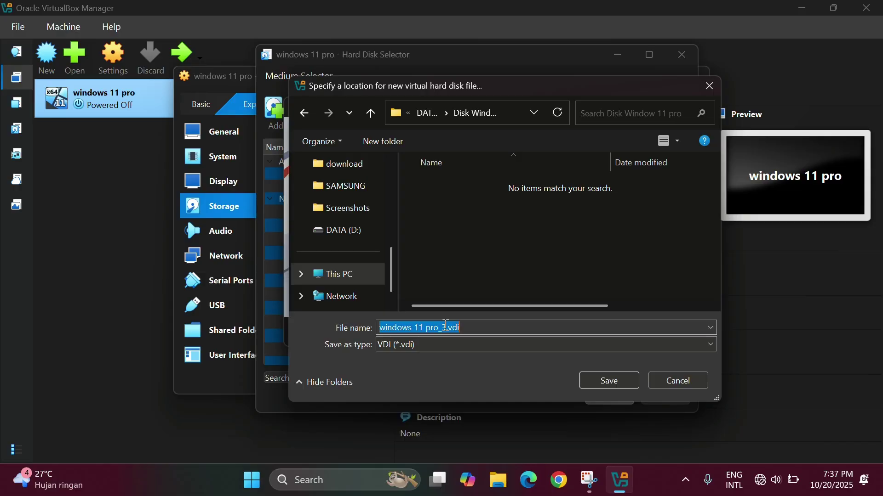
type("windows 11 ")
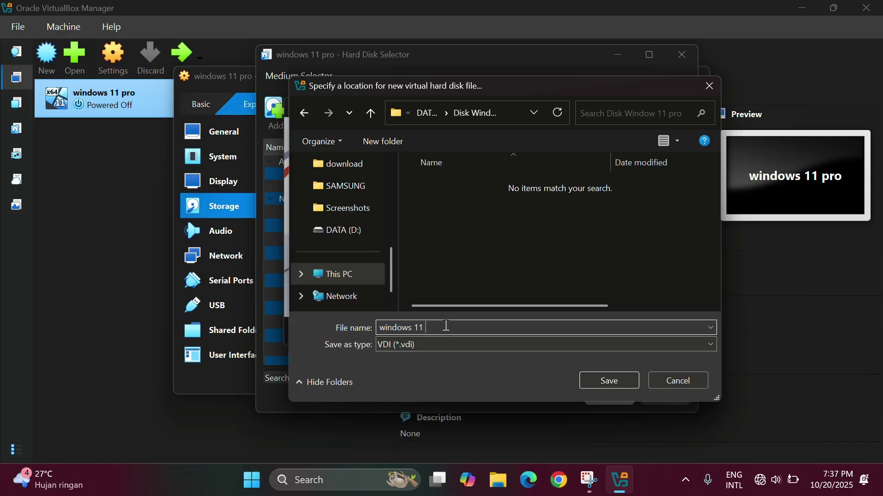
type("pro_3.vdi")
key("BackSpace")
key("BackSpace")
key("BackSpace")
key("BackSpace")
key("BackSpace")
key("BackSpace")
key("BackSpace")
key("BackSpace")
key("BackSpace")
key("BackSpace")
key("BackSpace")
key("BackSpace")
key("BackSpace")
key("BackSpace")
key("BackSpace")
key("BackSpace")
type("Window11 pro1")
Save and create the 1.01 GB Window11 pro1.vdi, then attach it on SATA Port 2.
left_click(616, 385)
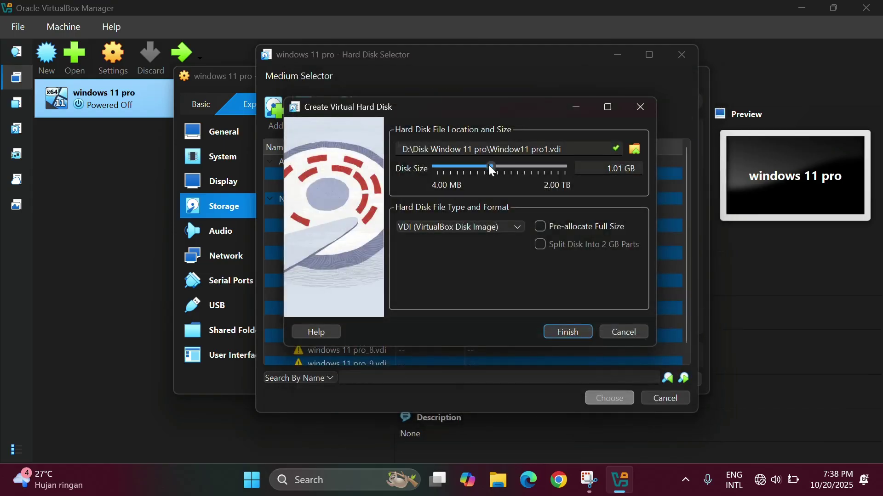
left_click(570, 333)
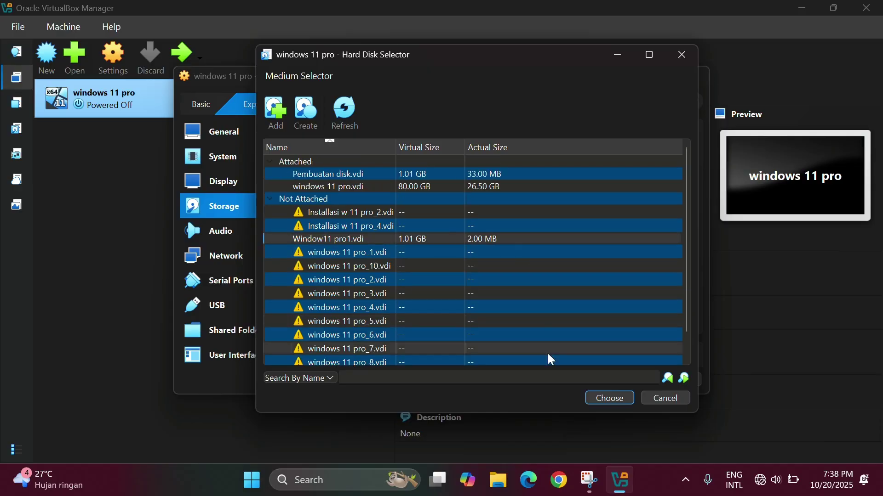
double_click(421, 238)
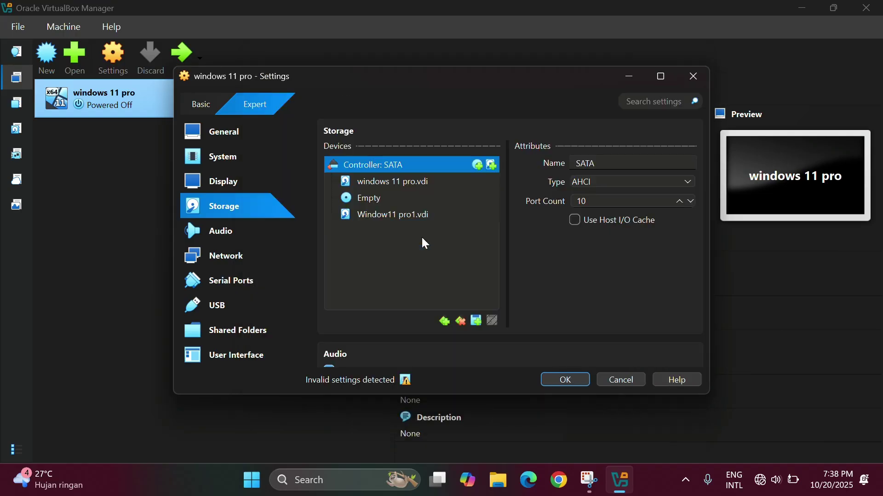
left_click(434, 220)
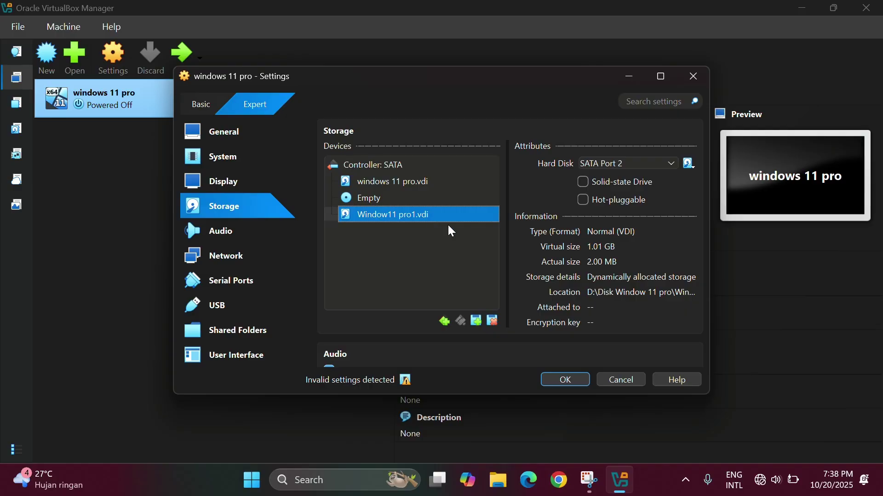
Begin adding another hard disk attachment to the SATA controller.
left_click(478, 323)
left_click(504, 347)
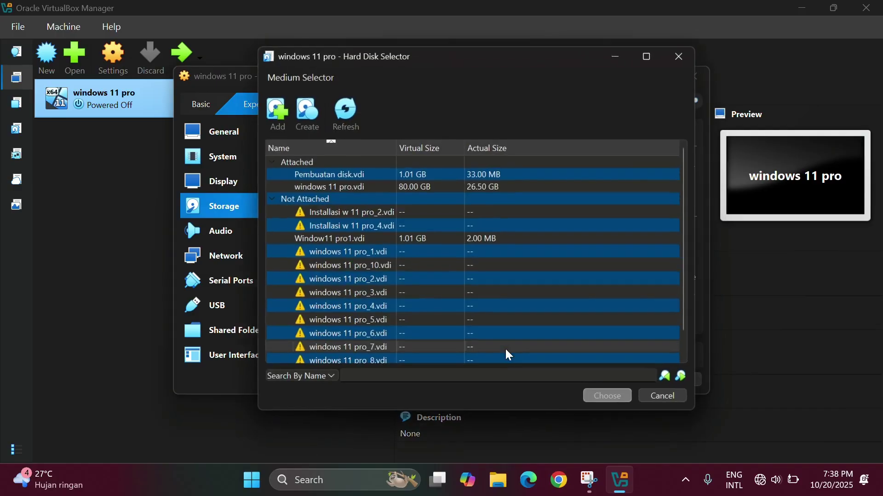
double_click(331, 239)
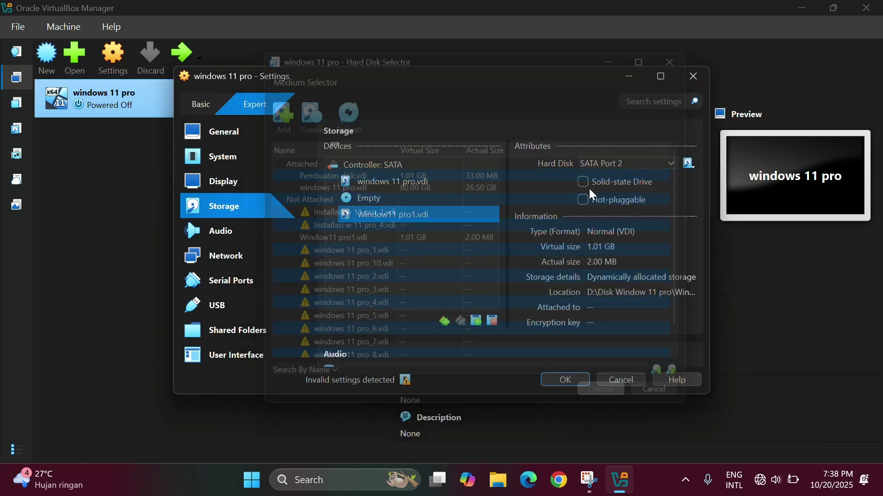
left_click(476, 322)
Create another new virtual hard disk, reducing its size to about 1 GB.
left_click(501, 347)
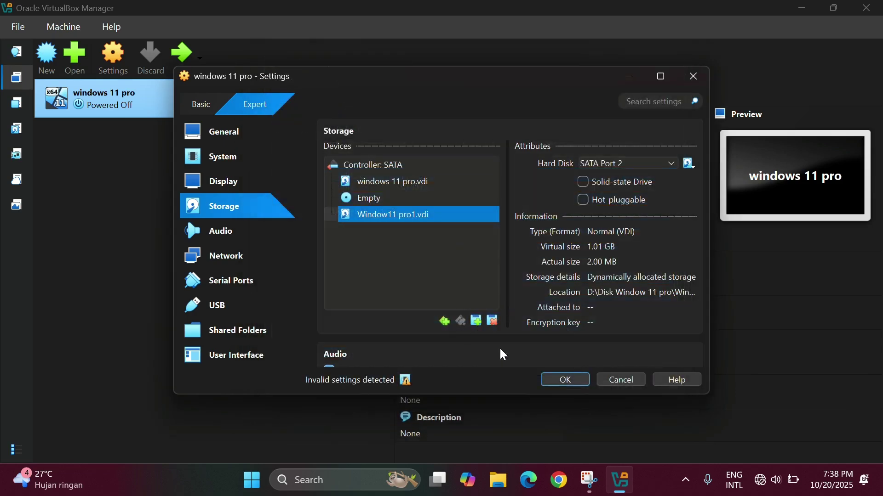
left_click(306, 112)
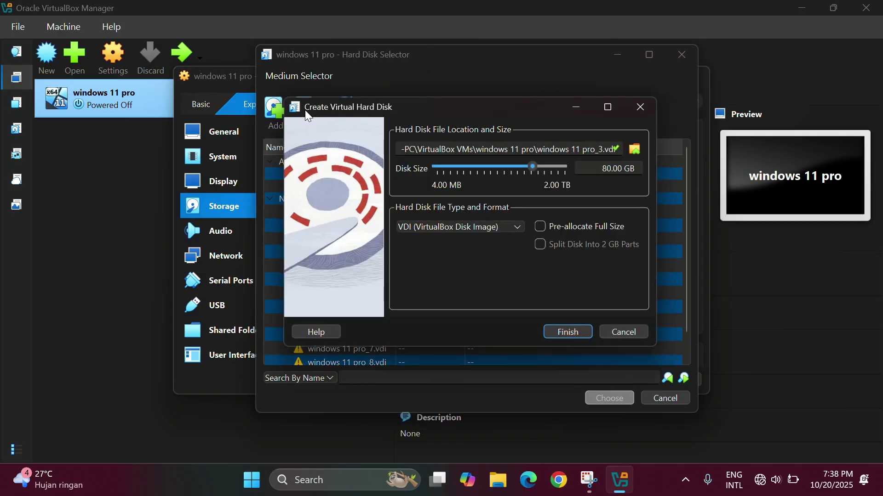
left_click_drag(528, 172, 492, 185)
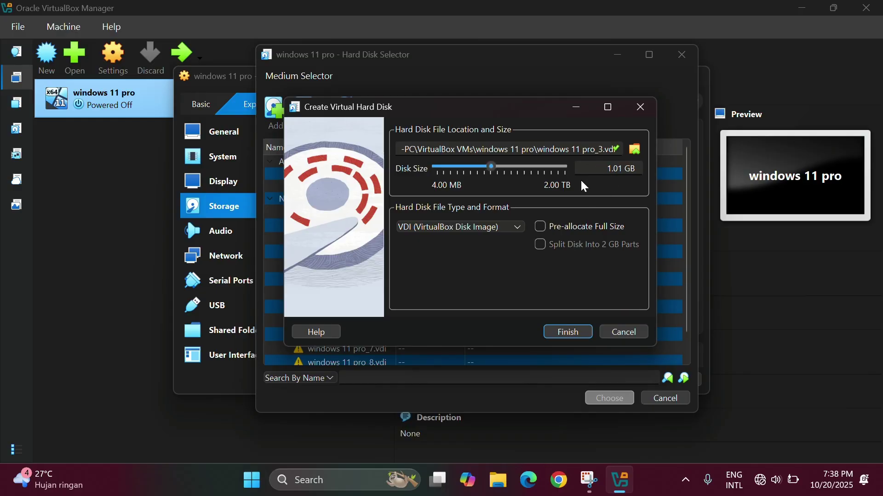
left_click(637, 148)
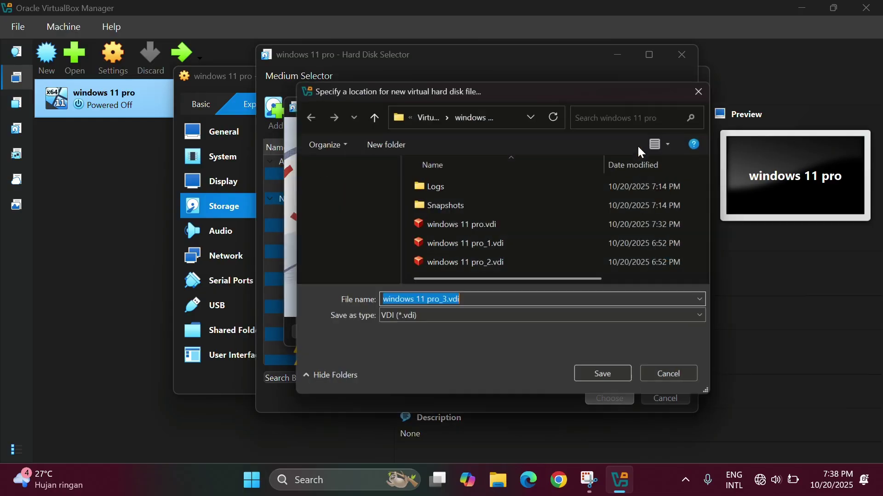
scroll(349, 221, "down", 3)
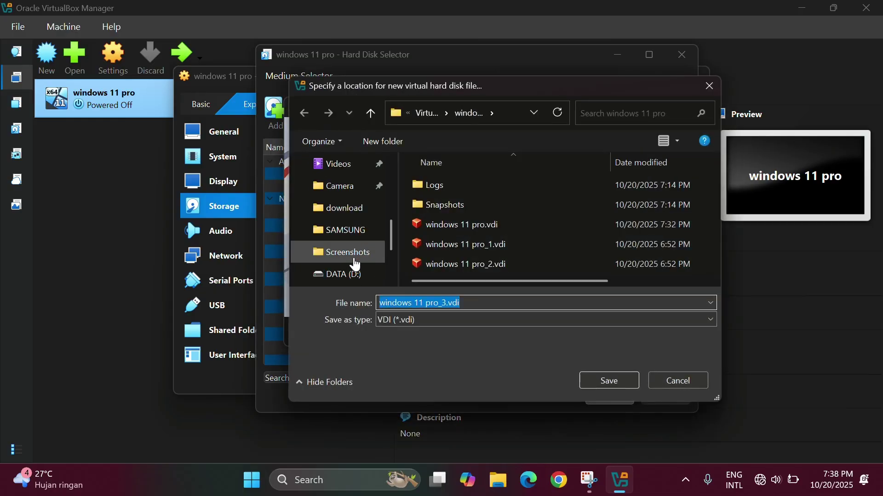
scroll(357, 256, "up", 3)
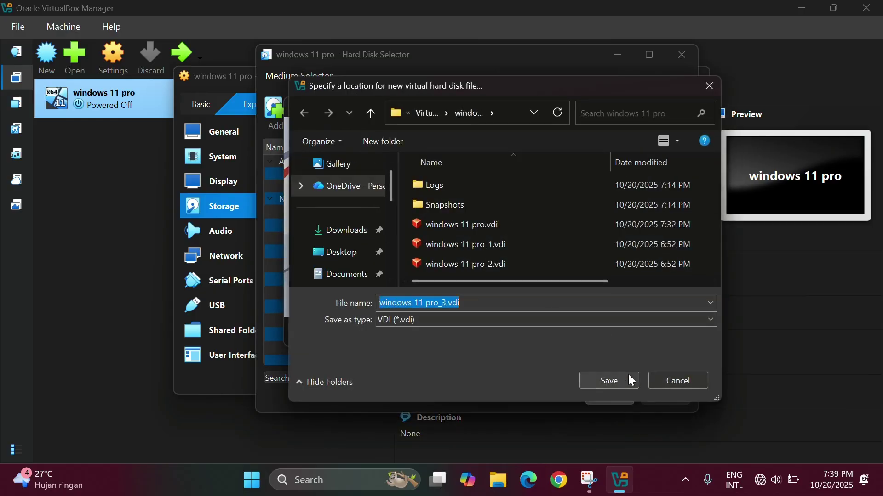
Name the disk windows 11 pro2.vdi, save, finish, and attach it to the SATA controller.
left_click(440, 304)
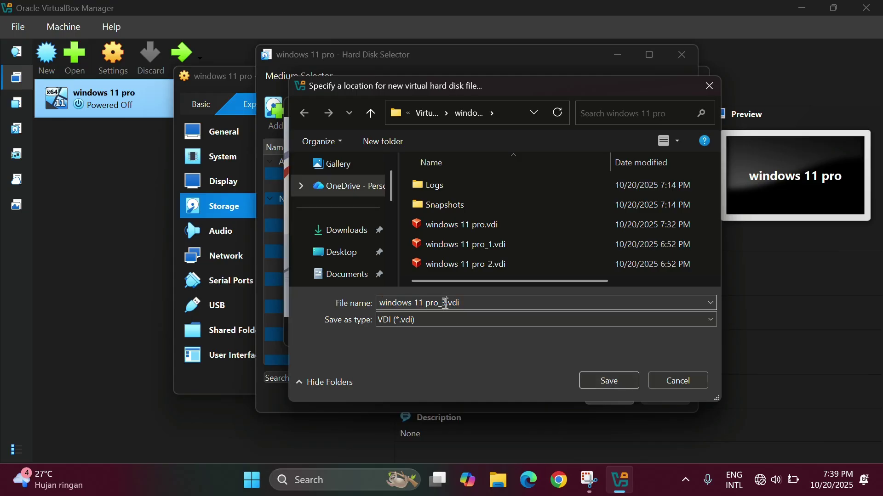
key("Delete")
key("Delete")
type("2")
left_click(616, 386)
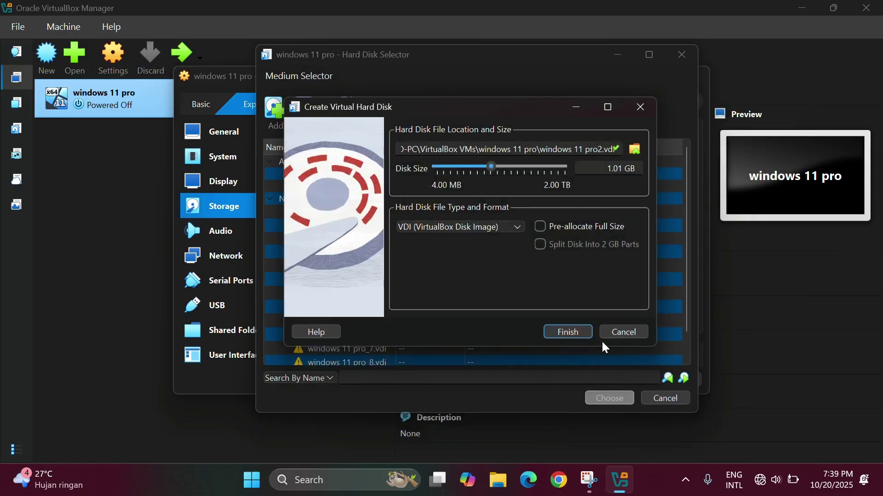
left_click(569, 332)
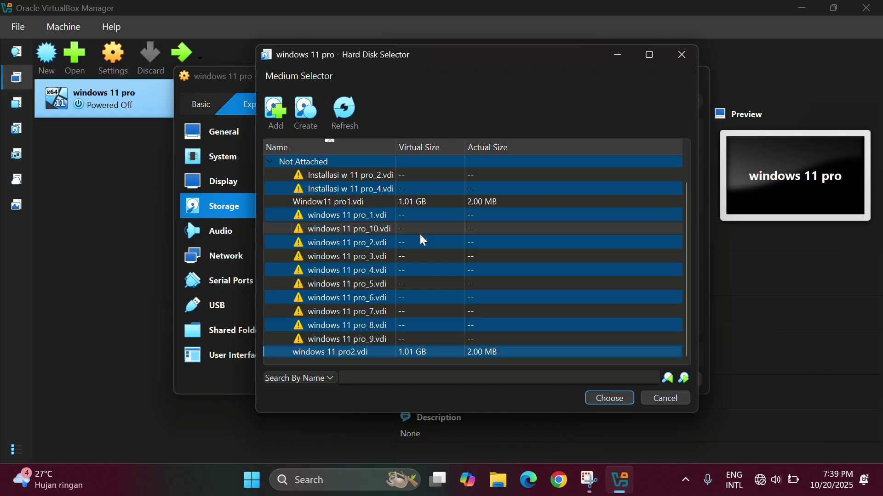
left_click(621, 403)
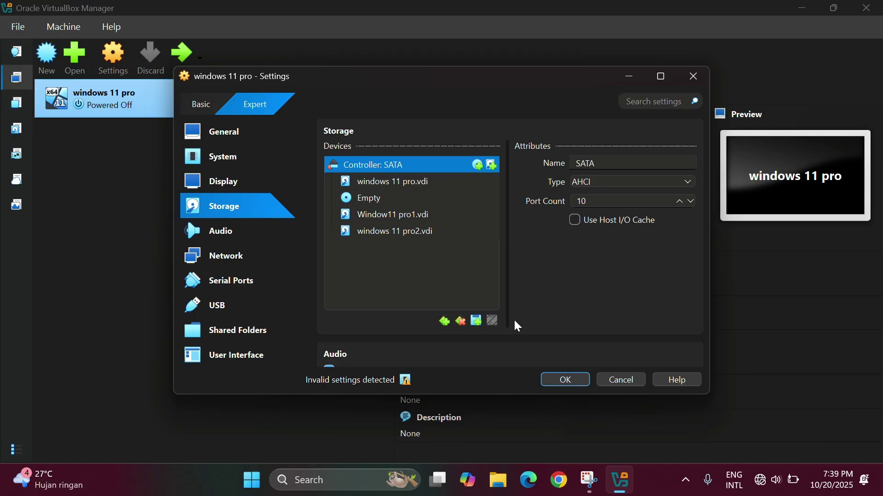
Attach the remaining 1.01 GB disks through windows 11 pro7 on SATA ports 2–8, then save the settings.
left_click(476, 321)
left_click(505, 349)
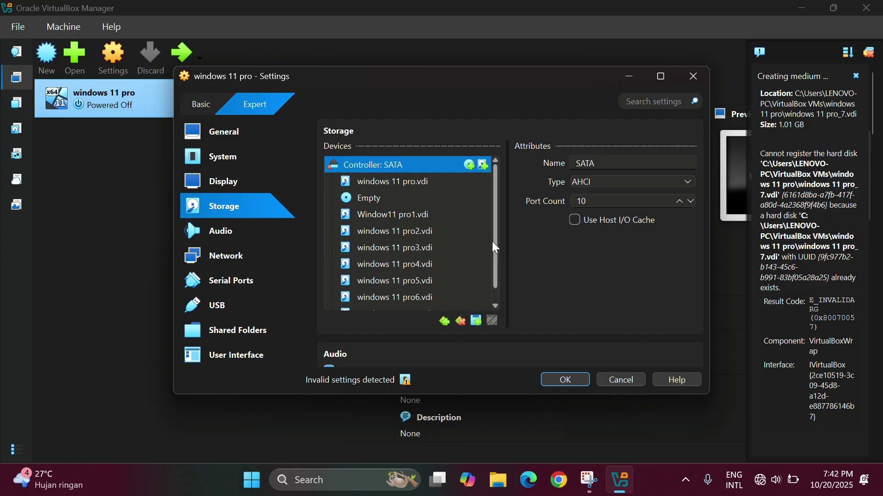
scroll(498, 270, "down", 1)
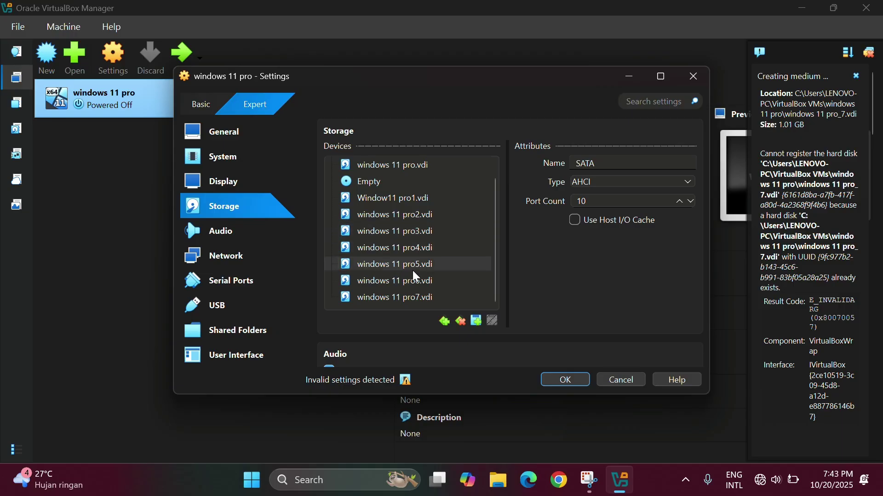
scroll(498, 239, "up", 1)
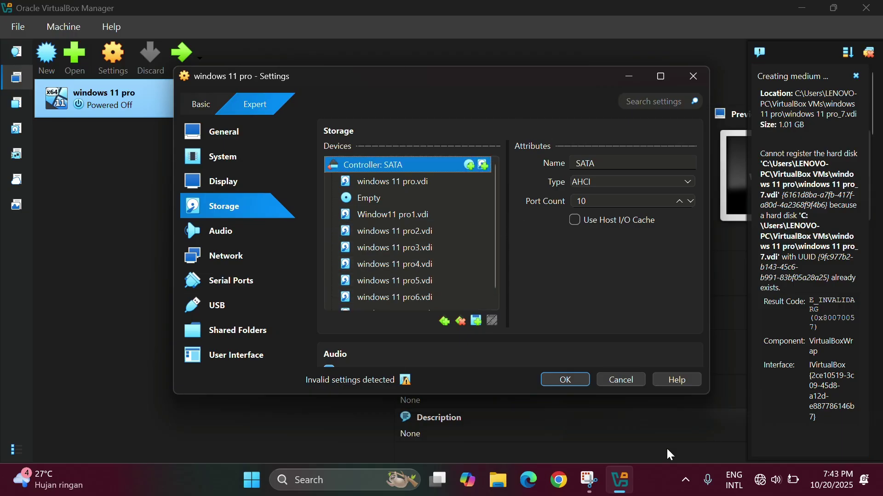
left_click(576, 380)
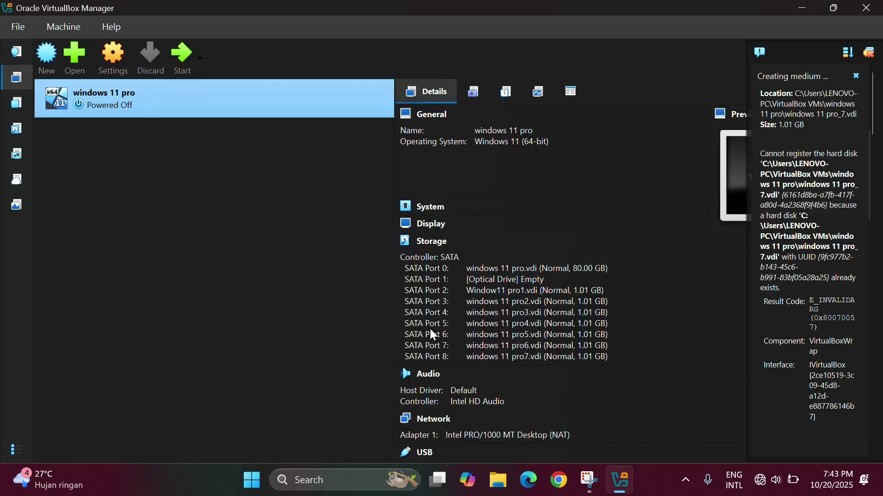
Start the windows 11 pro VM and let it boot to the PIN sign-in screen.
left_click(182, 57)
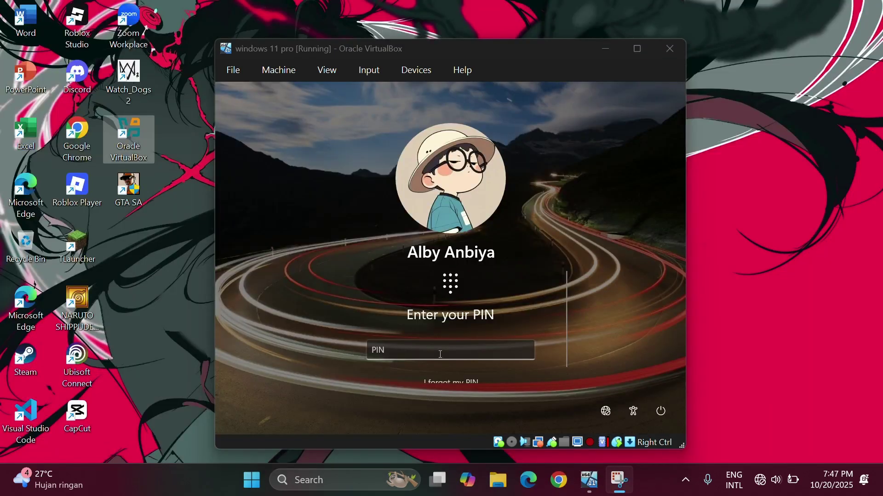
Enter the account PIN at the Windows sign-in screen.
left_click(391, 355)
type("12")
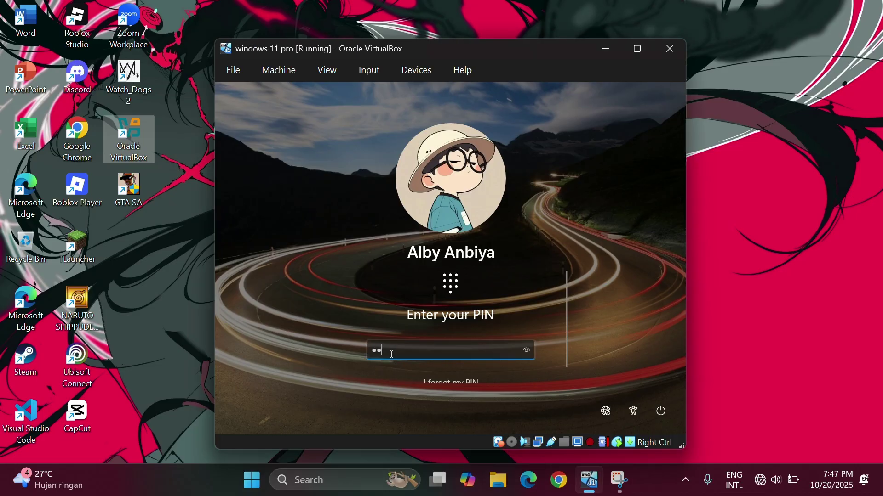
type("345")
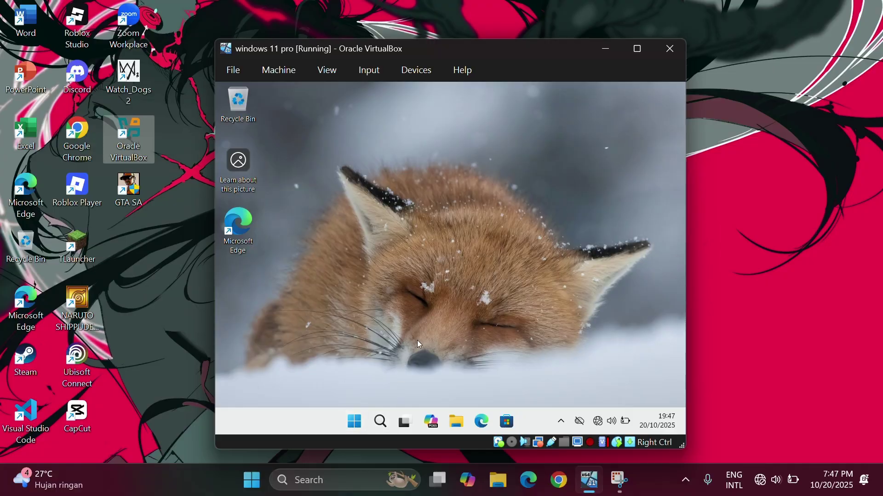
Run diskmgmt.msc from the guest's Run box to launch Disk Management.
key("super+r")
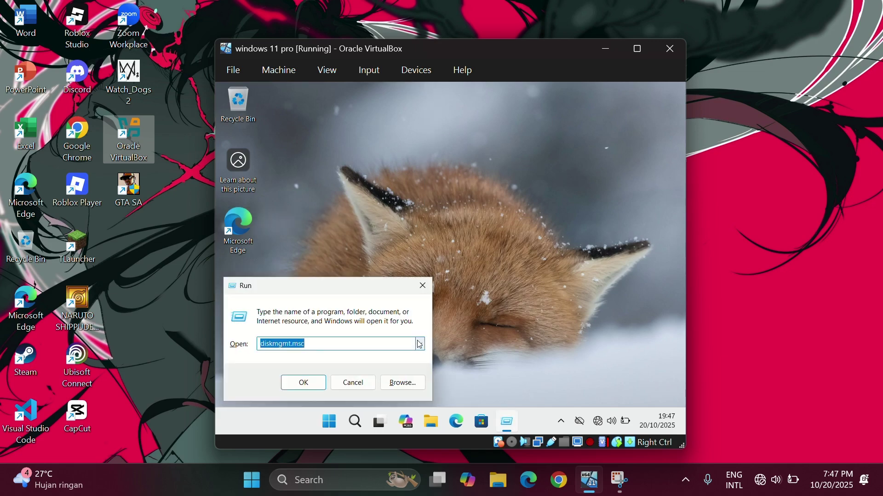
left_click(316, 344)
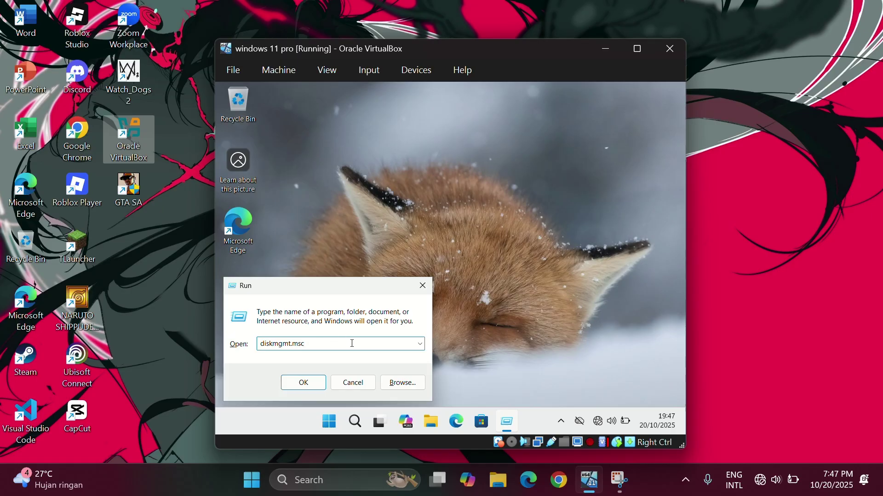
key("BackSpace")
key("BackSpace")
key("BackSpace")
key("BackSpace")
key("BackSpace")
key("BackSpace")
key("BackSpace")
key("BackSpace")
key("BackSpace")
key("BackSpace")
key("BackSpace")
key("BackSpace")
type("disk")
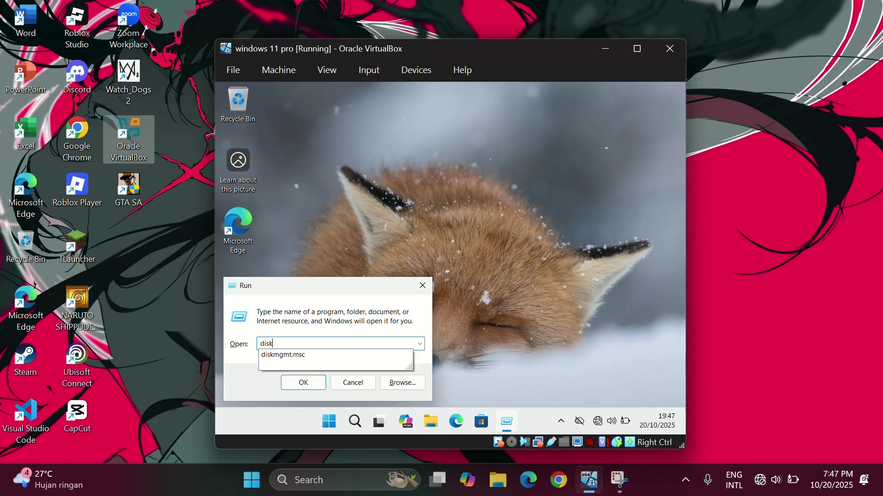
type("mgmt.msc")
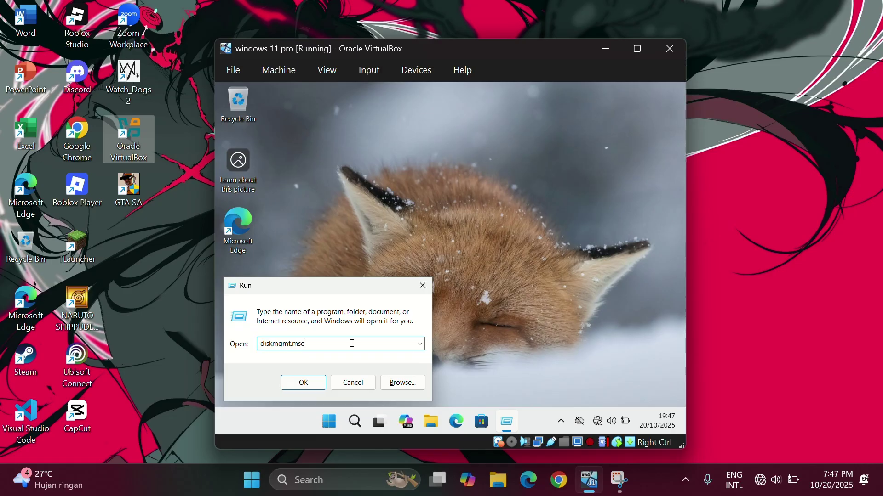
left_click(300, 384)
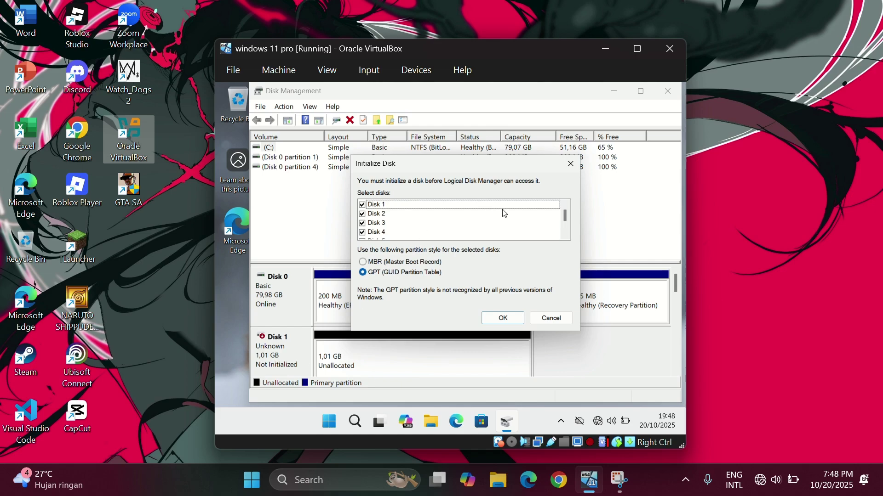
Initialize all new disks as GPT, so Disk 1 reads Basic, 1019 MB, Online.
scroll(422, 213, "down", 1)
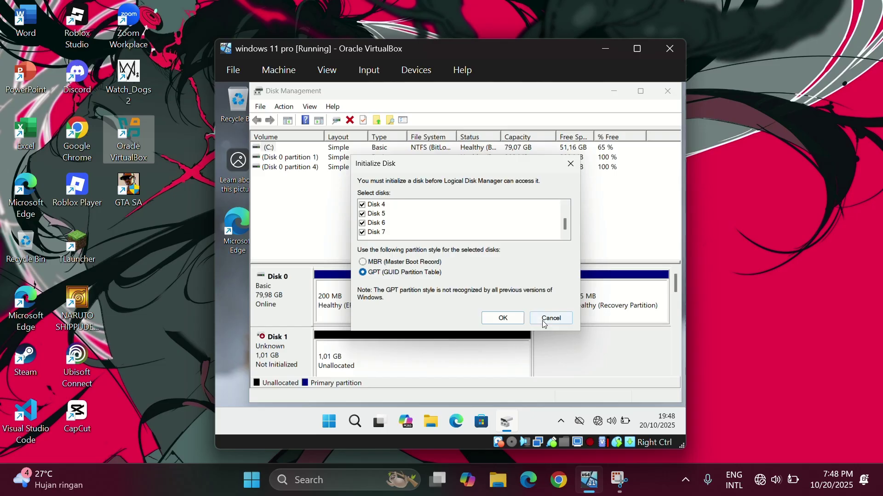
left_click(504, 318)
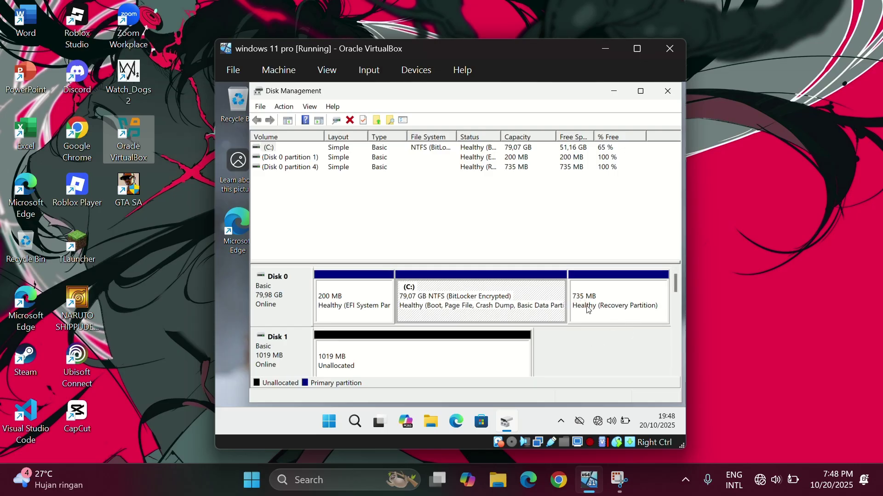
left_click(677, 374)
left_click(676, 373)
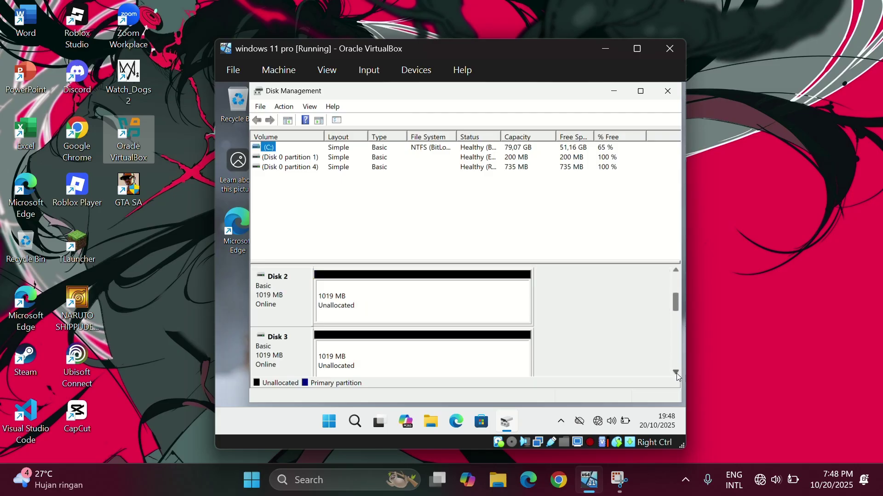
left_click(677, 374)
left_click(677, 373)
left_click(677, 373)
left_click(676, 374)
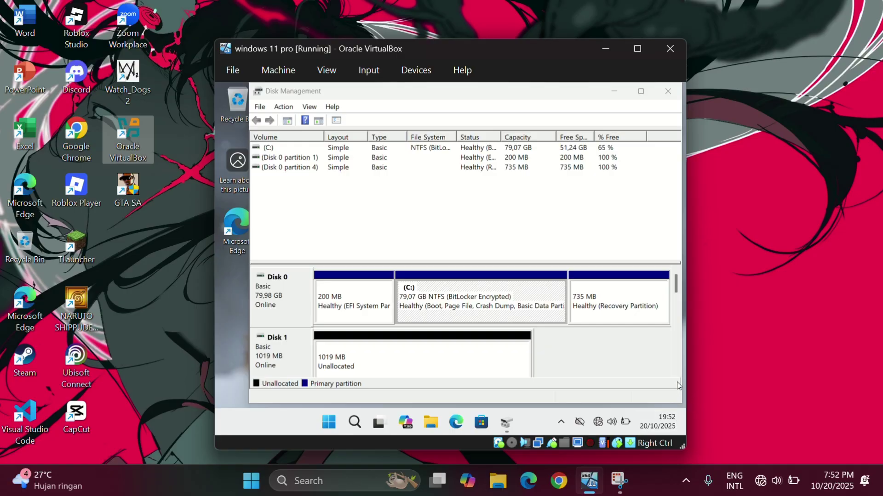
left_click(676, 369)
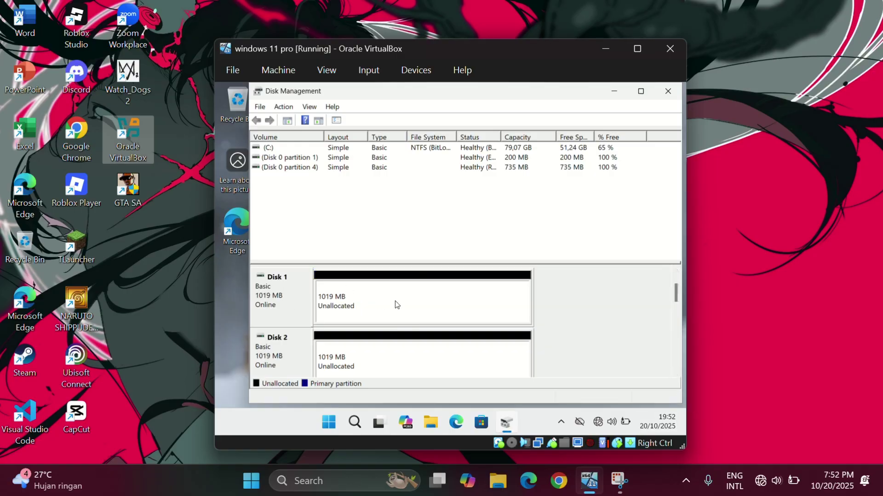
Start a New Simple Volume on Disk 1's unallocated space, keeping 1018 MB and drive letter E.
right_click(338, 310)
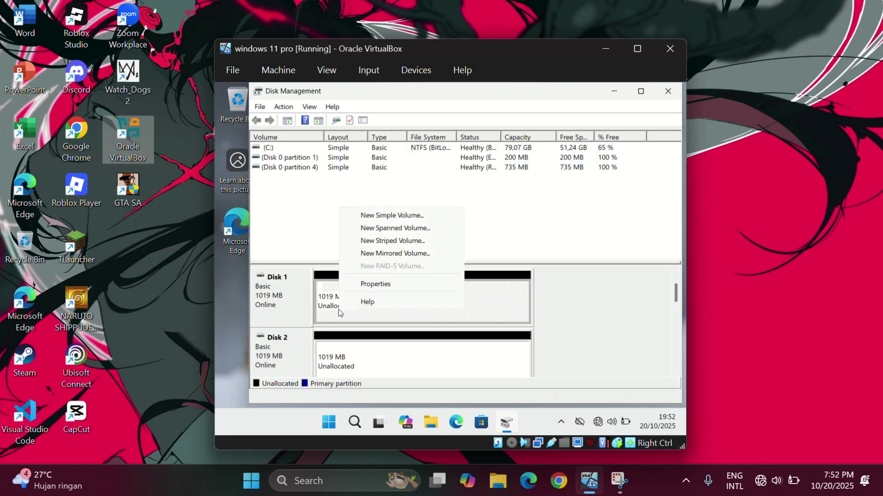
left_click(410, 216)
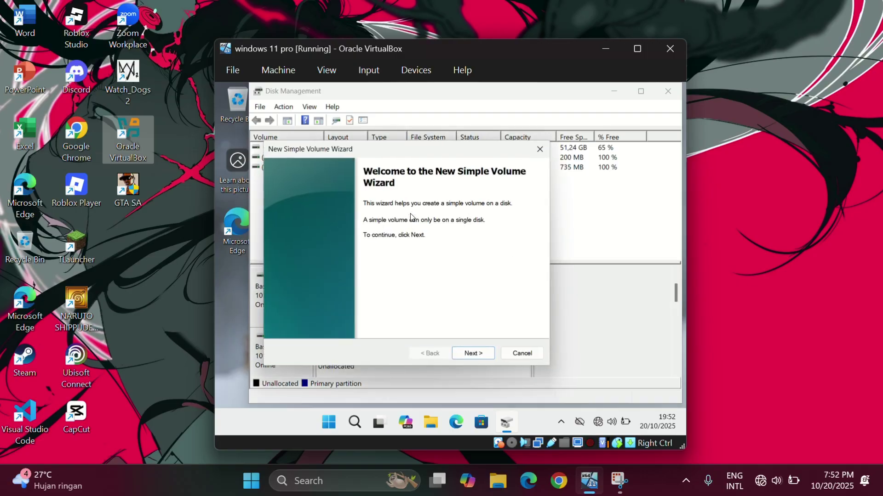
left_click(477, 357)
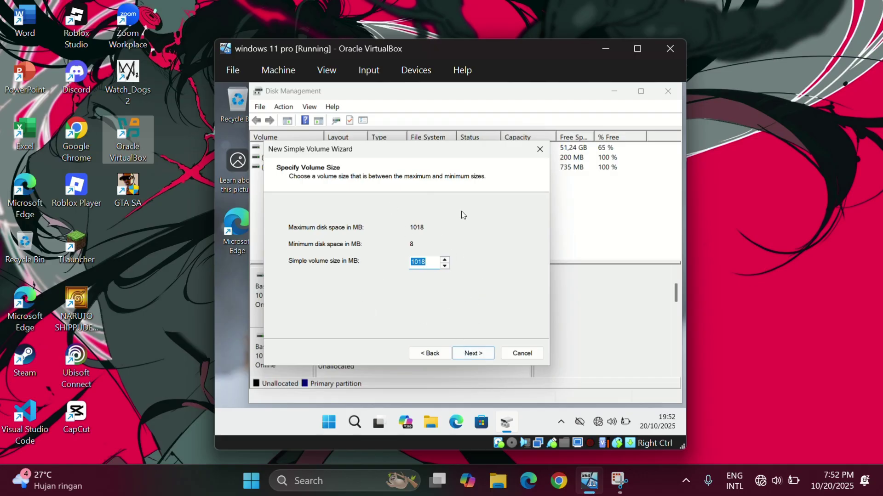
left_click(484, 358)
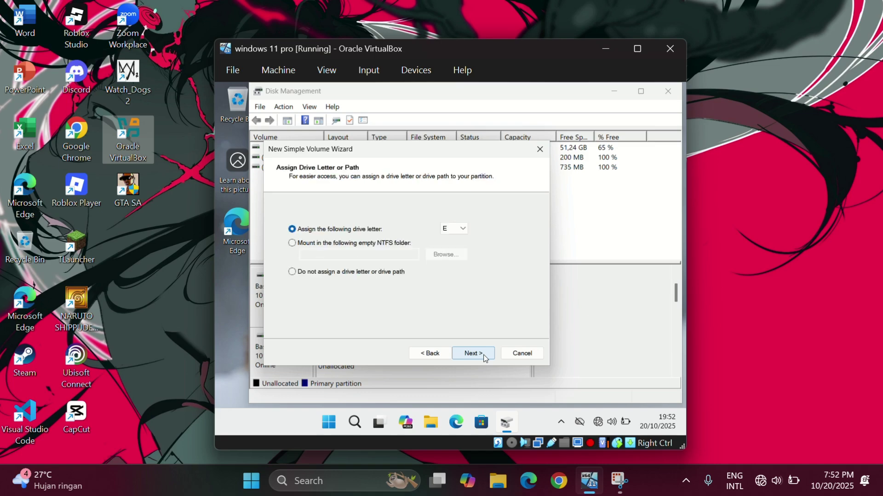
left_click(460, 230)
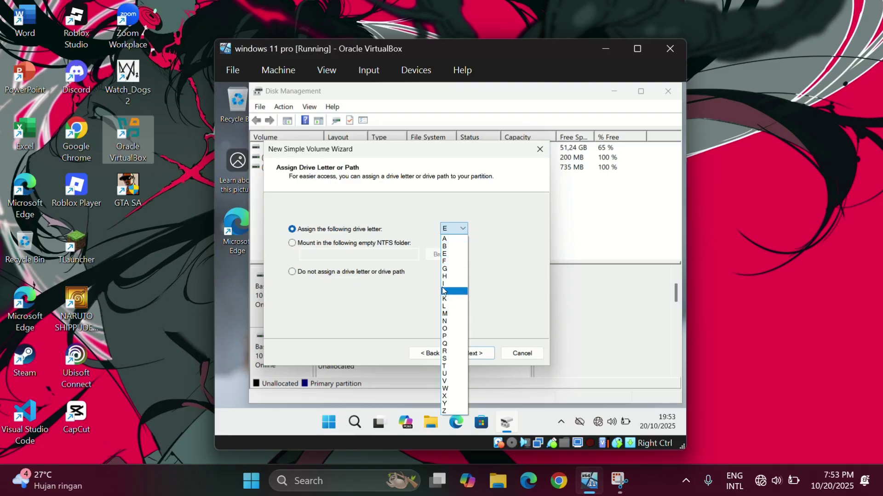
left_click(453, 255)
Label the 1018 MB E: volume SIMPLE_VOL and finish the simple volume wizard.
left_click(482, 355)
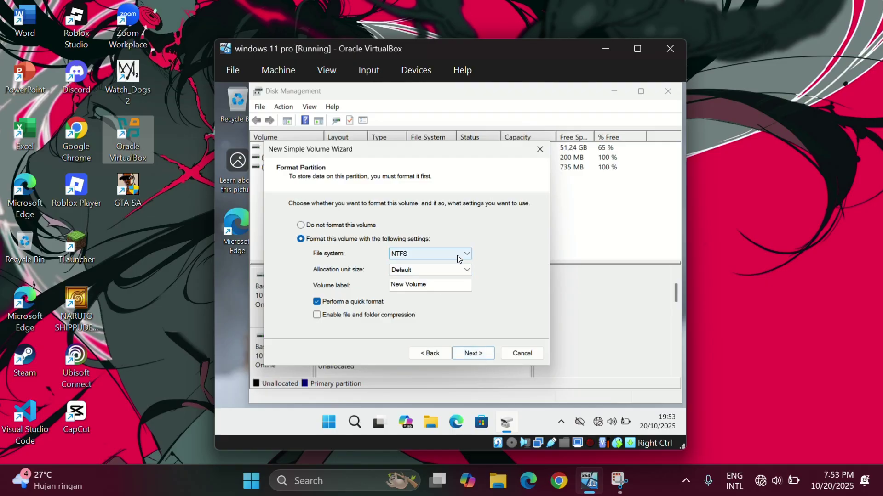
left_click(454, 286)
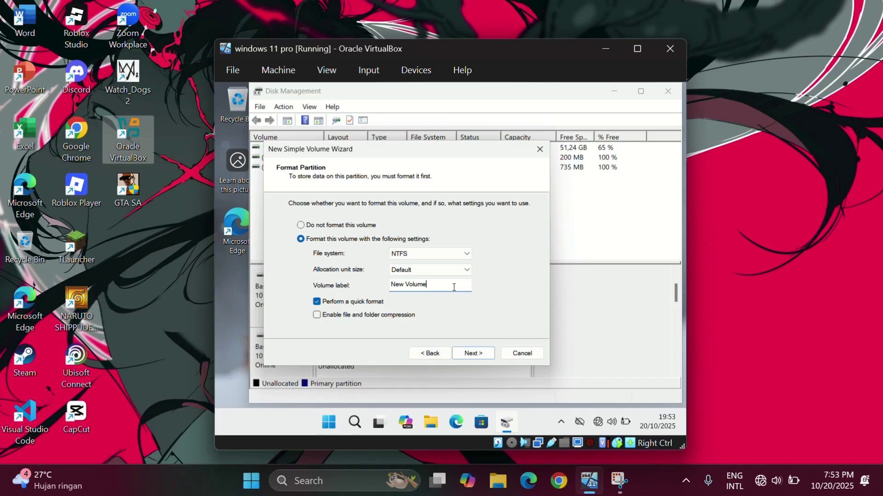
key("BackSpace")
key("BackSpace")
key("BackSpace")
key("BackSpace")
key("BackSpace")
key("BackSpace")
key("BackSpace")
key("BackSpace")
key("BackSpace")
key("Caps_Lock")
type("SI")
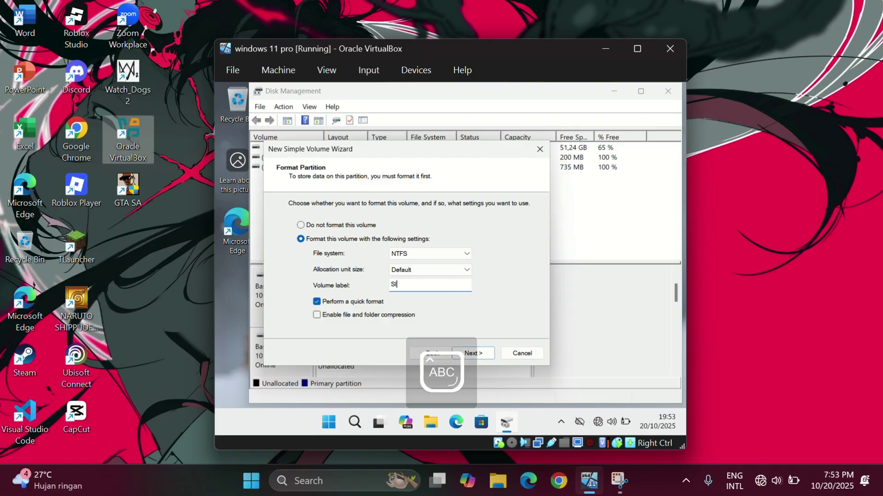
type("MPLE_VOL")
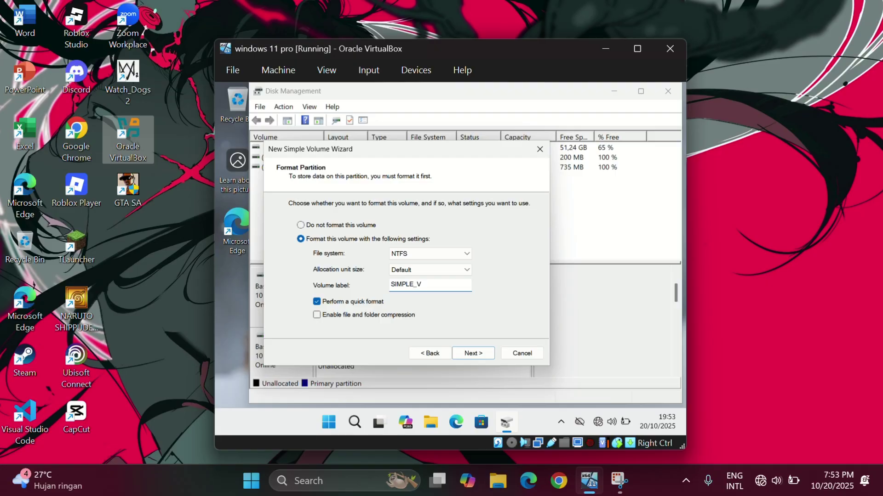
left_click(468, 358)
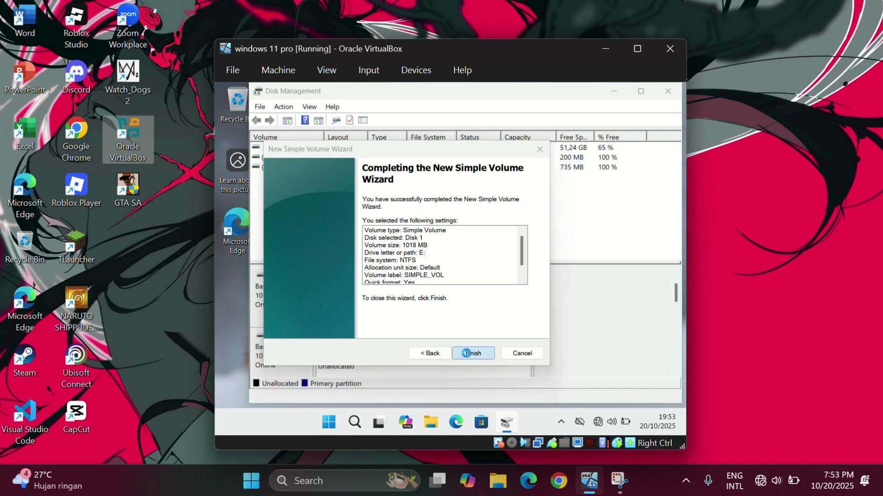
left_click(465, 353)
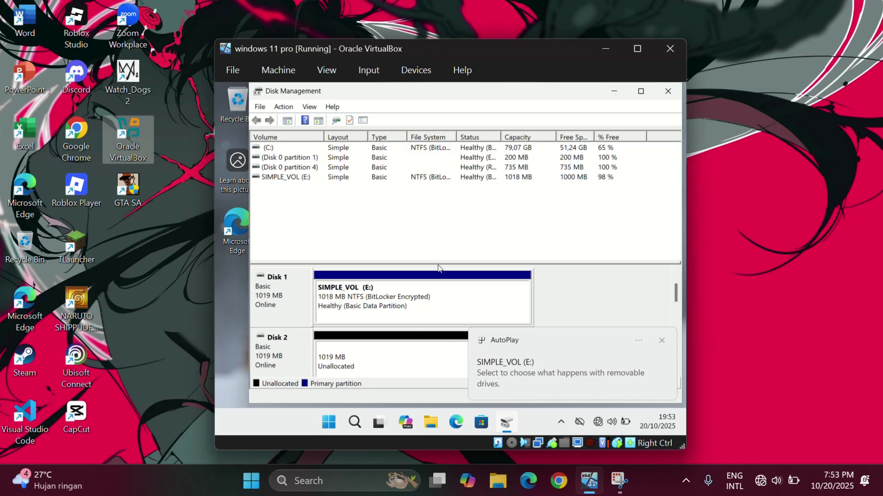
left_click(660, 343)
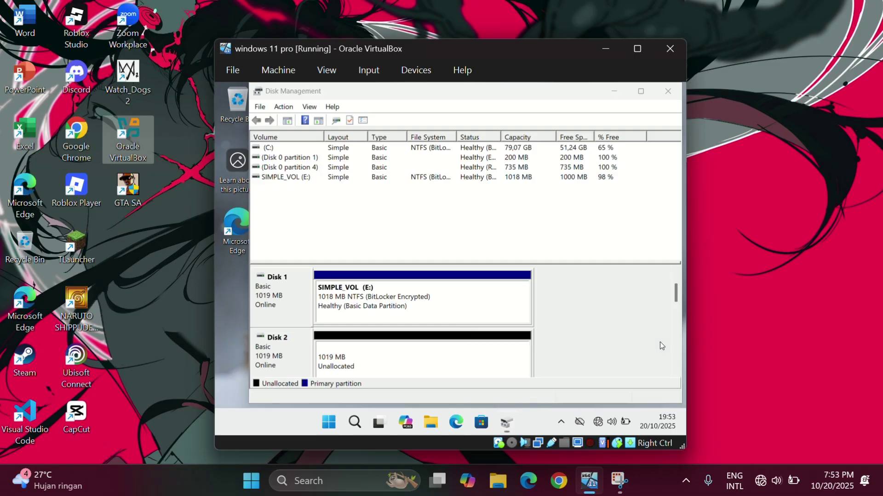
left_click(434, 423)
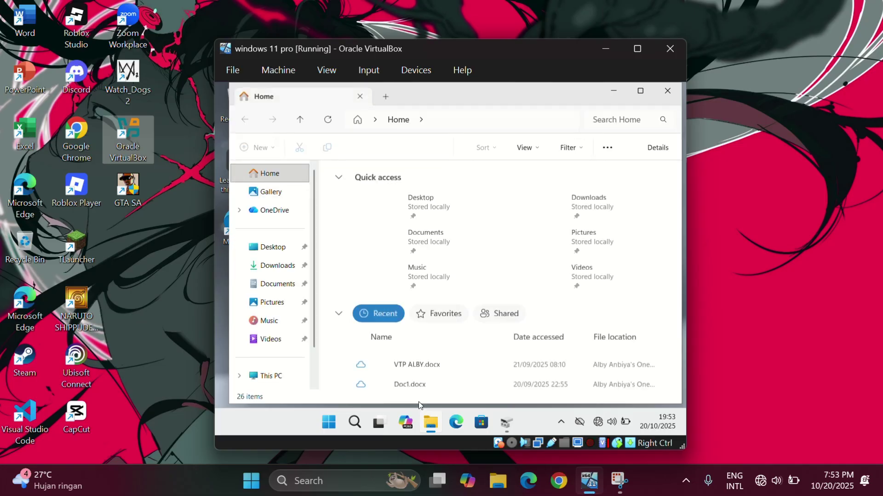
left_click(274, 377)
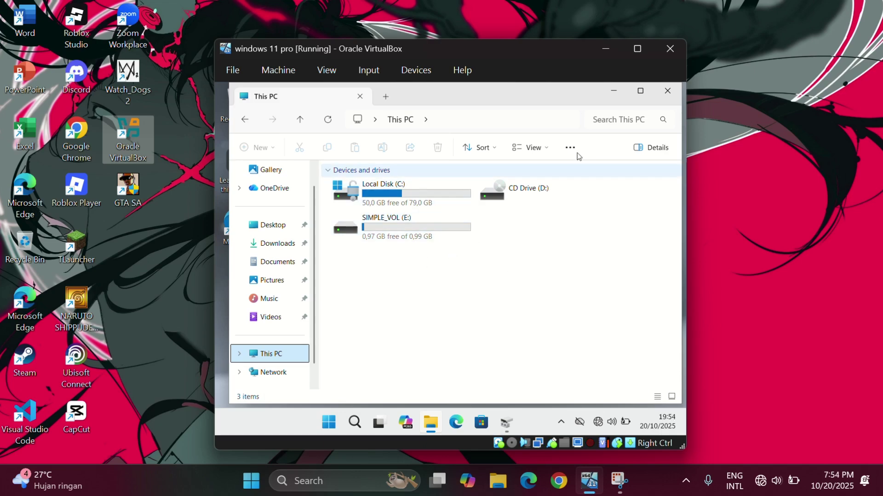
left_click(665, 94)
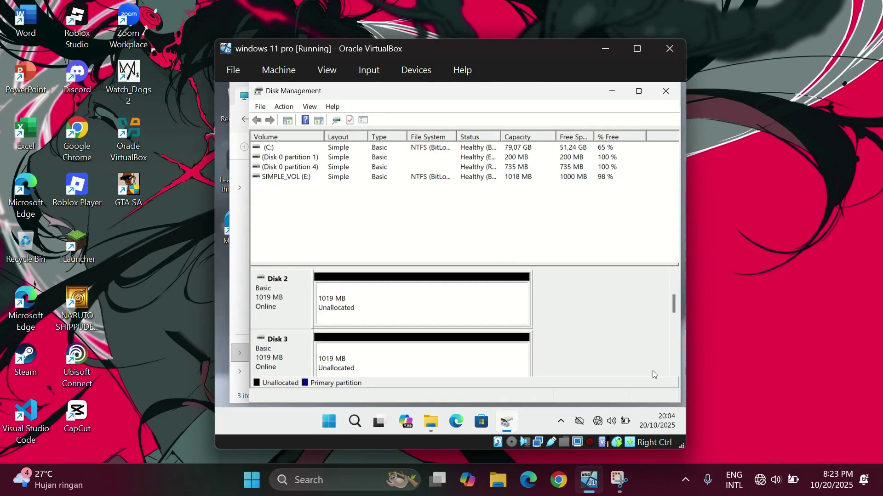
left_click(673, 273)
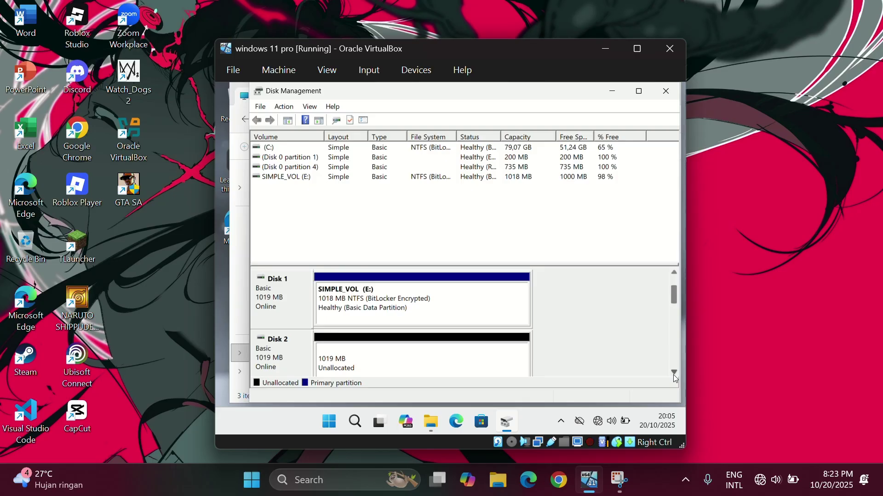
left_click(674, 373)
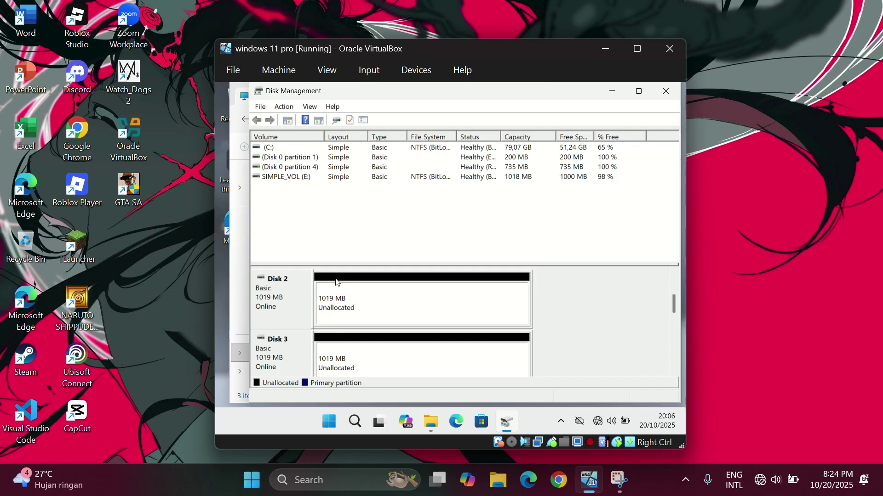
Convert Disks 2, 3, 4, 5, 6 and 7 from basic to dynamic disks.
right_click(276, 292)
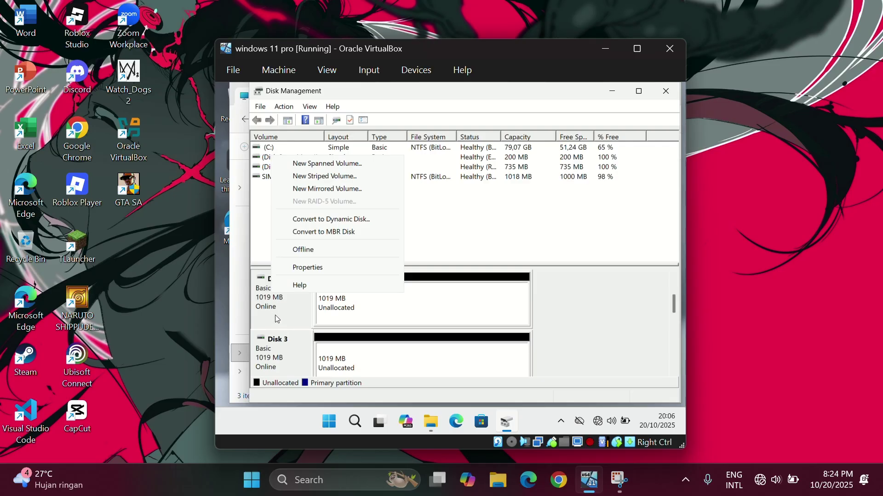
left_click(329, 220)
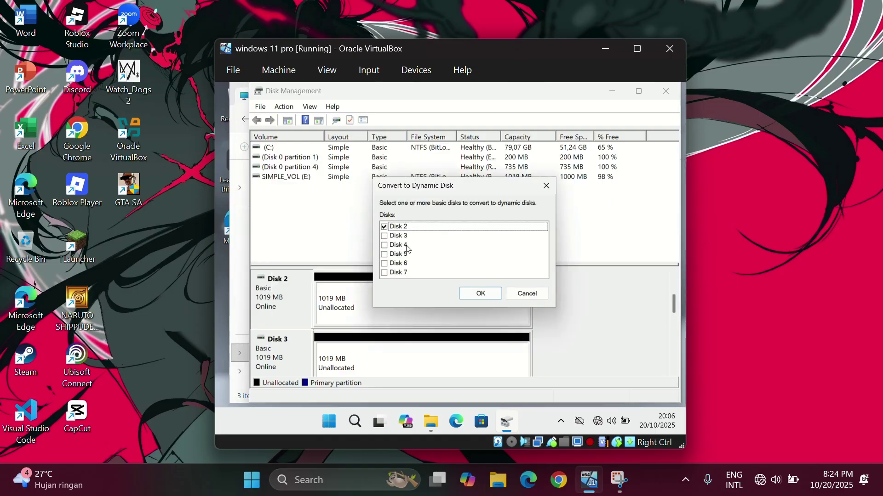
left_click(385, 236)
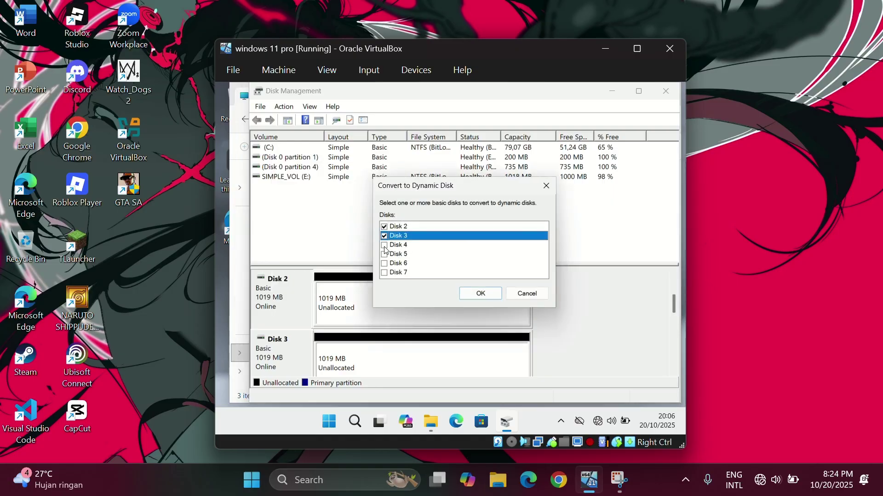
left_click(384, 245)
left_click(384, 255)
left_click(385, 264)
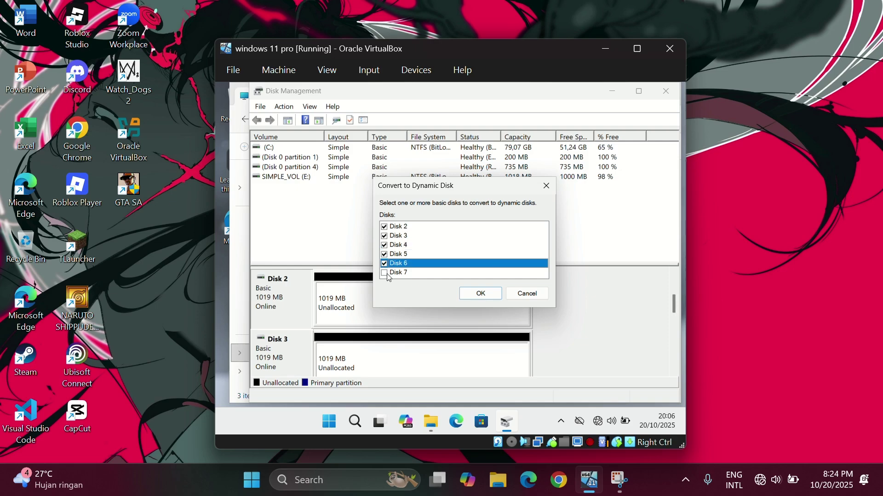
left_click(385, 272)
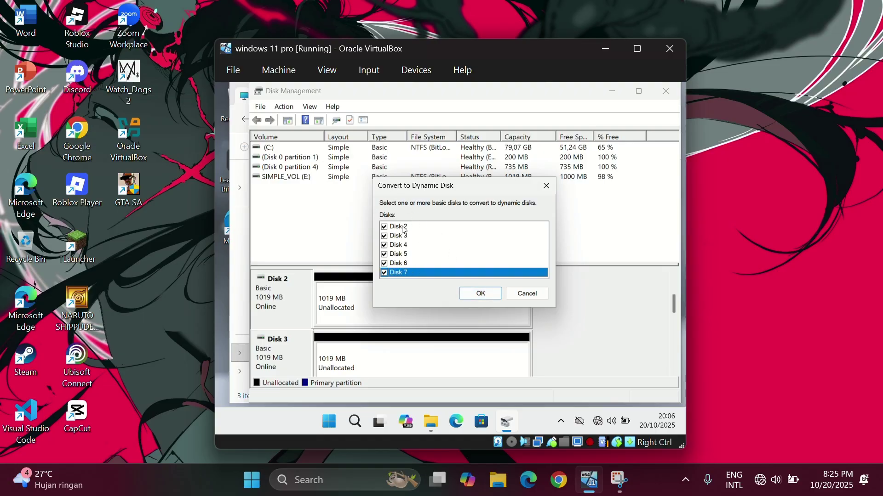
left_click(476, 296)
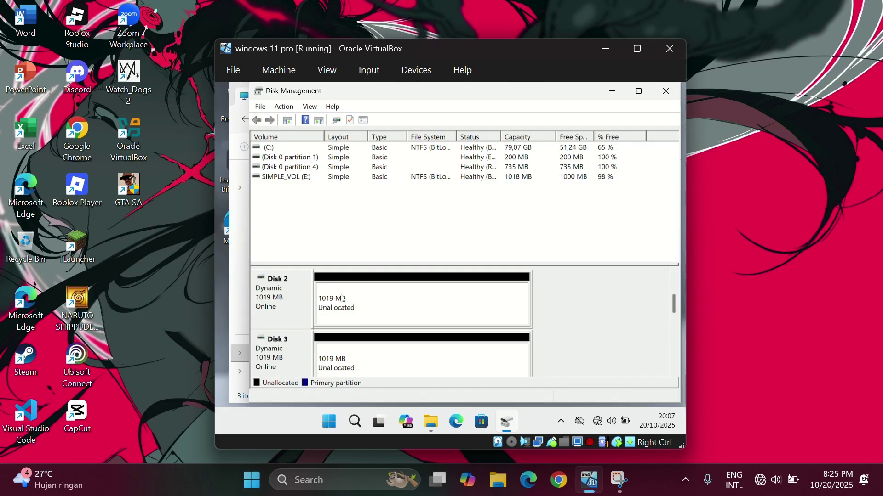
left_click(389, 25)
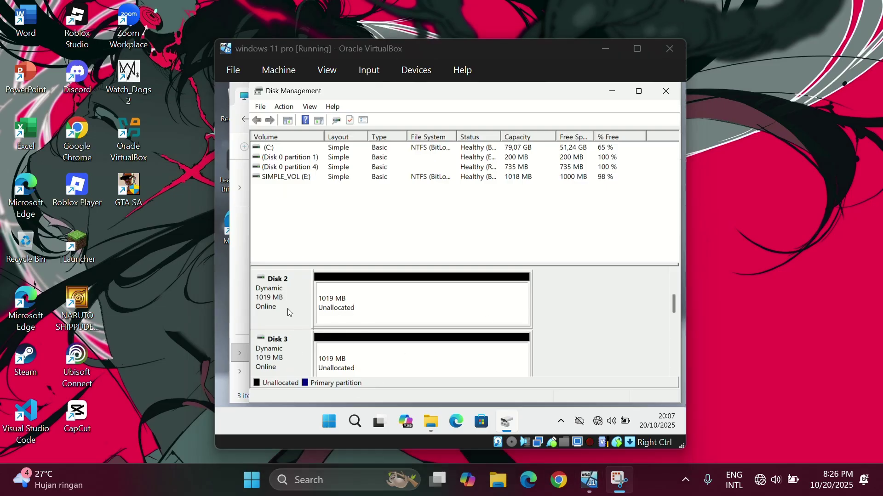
Start a New Spanned Volume on Disk 2 and add Disk 3 as its second disk.
right_click(337, 315)
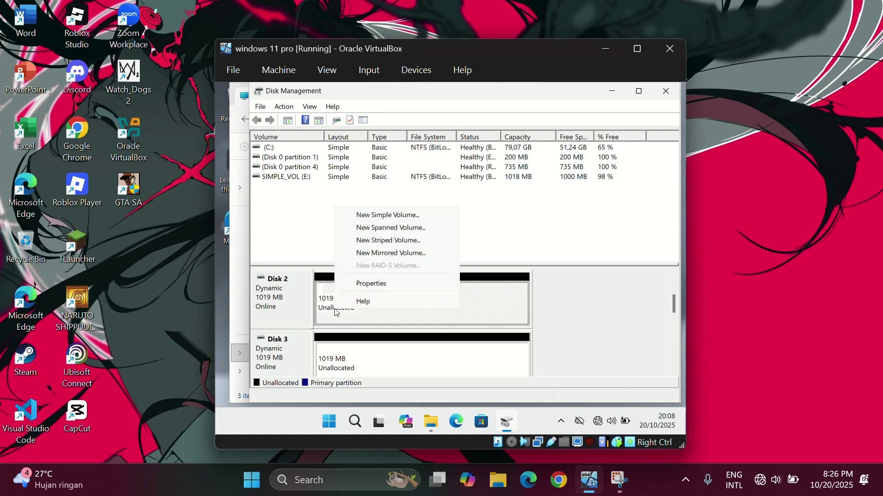
left_click(390, 229)
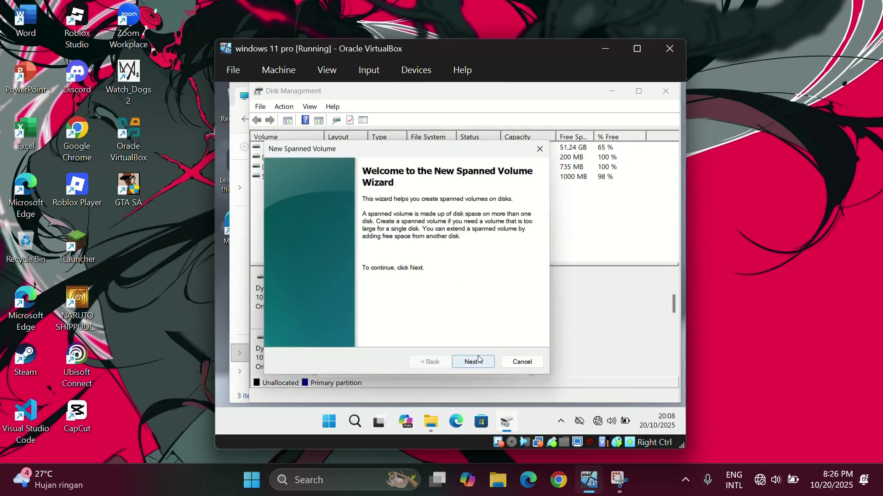
left_click(479, 359)
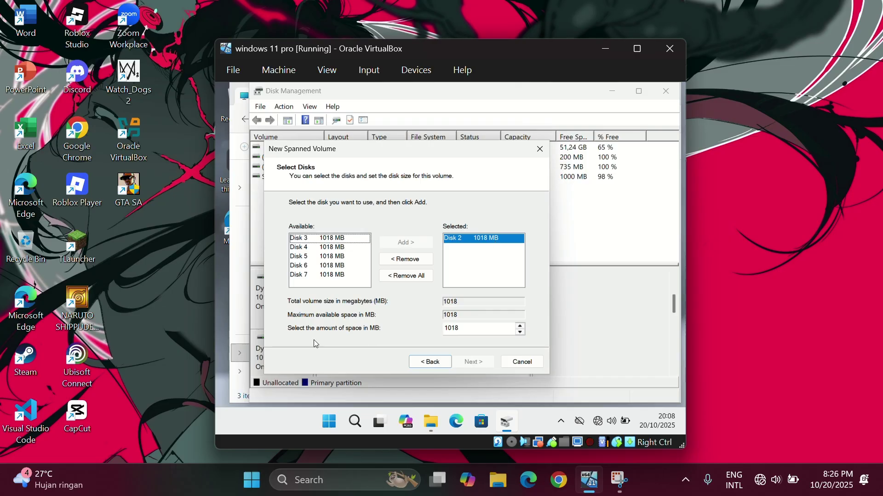
left_click(302, 240)
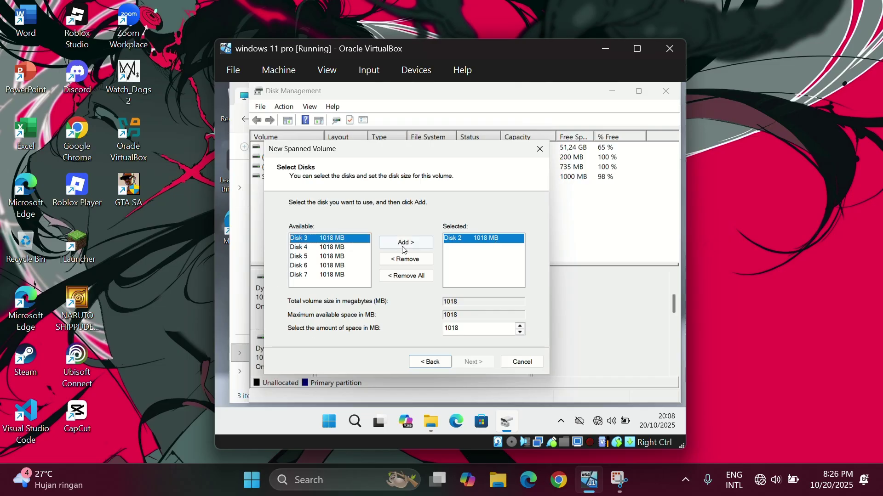
left_click(413, 243)
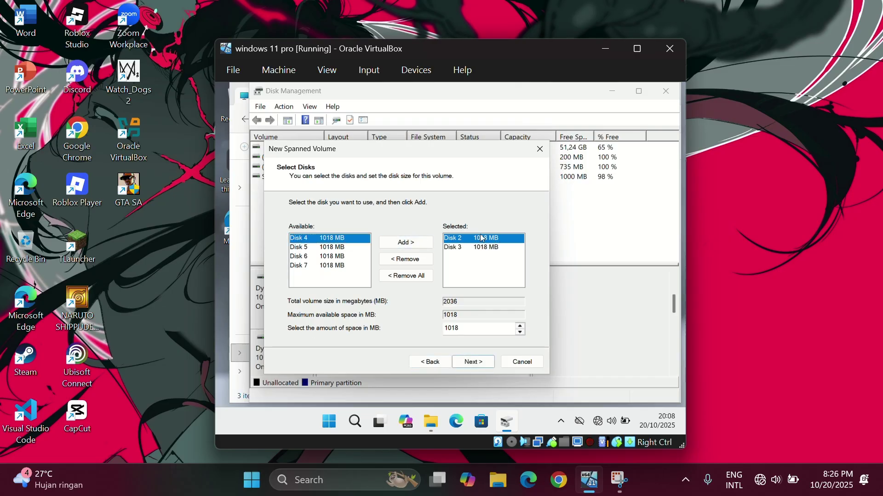
left_click(469, 250)
left_click(471, 239)
left_click(471, 249)
left_click(471, 238)
left_click(473, 250)
left_click(483, 240)
left_click(327, 241)
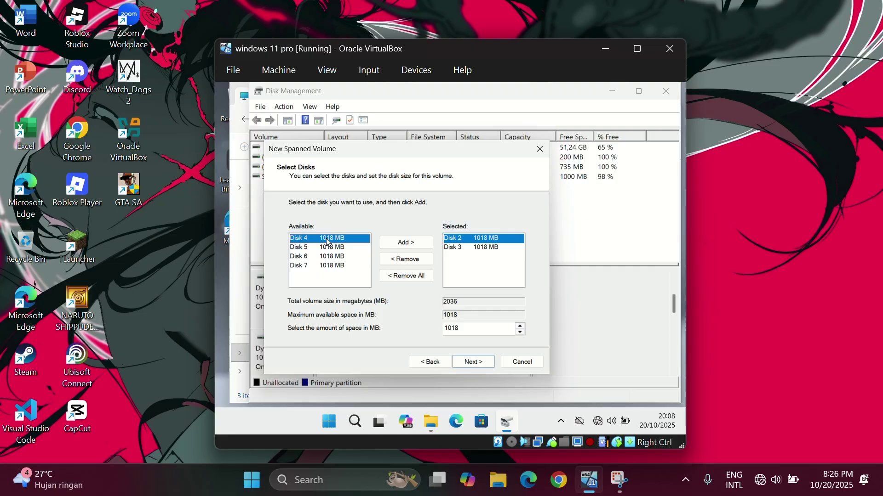
left_click(406, 243)
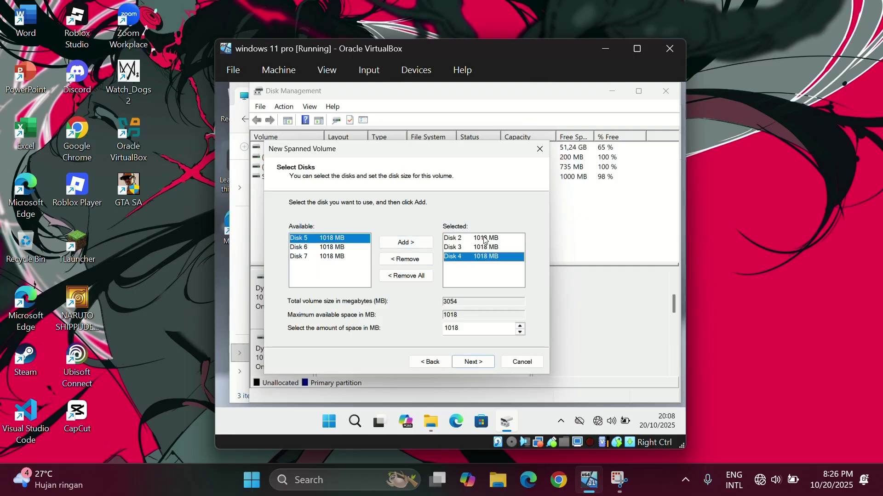
left_click(424, 260)
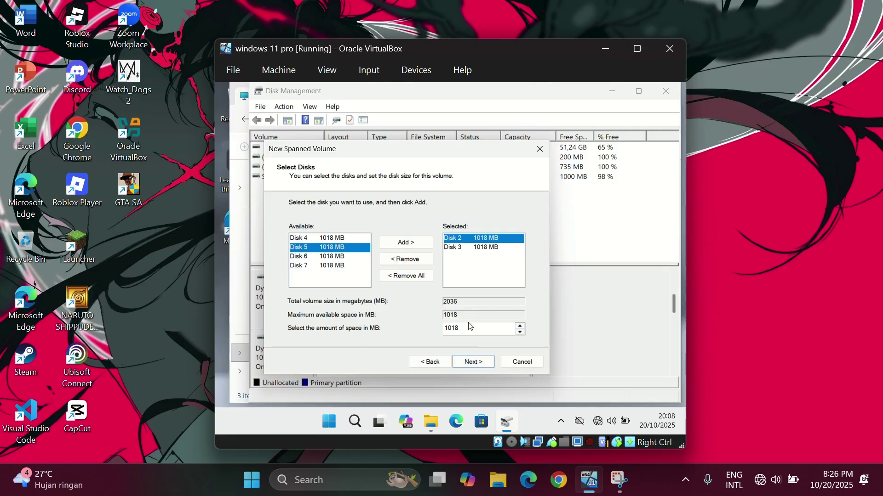
left_click(467, 365)
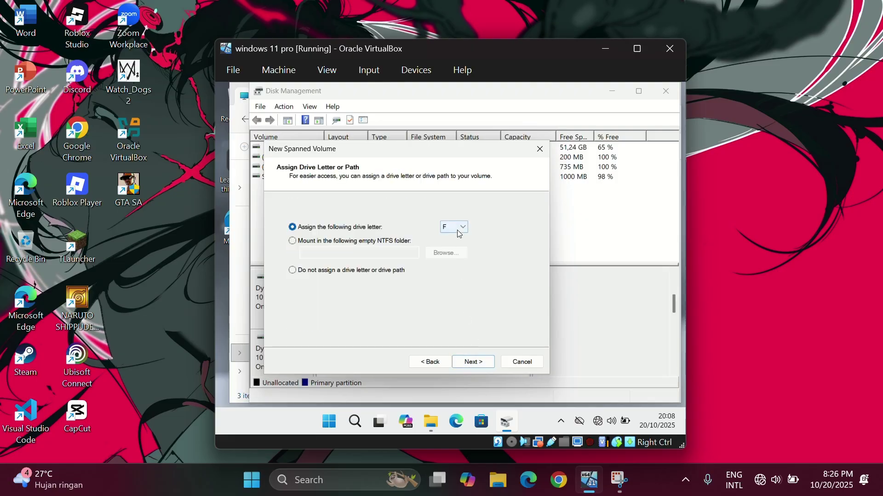
Keep drive letter F and NTFS, label the volume SPANNED_VOL, and finish.
left_click(482, 366)
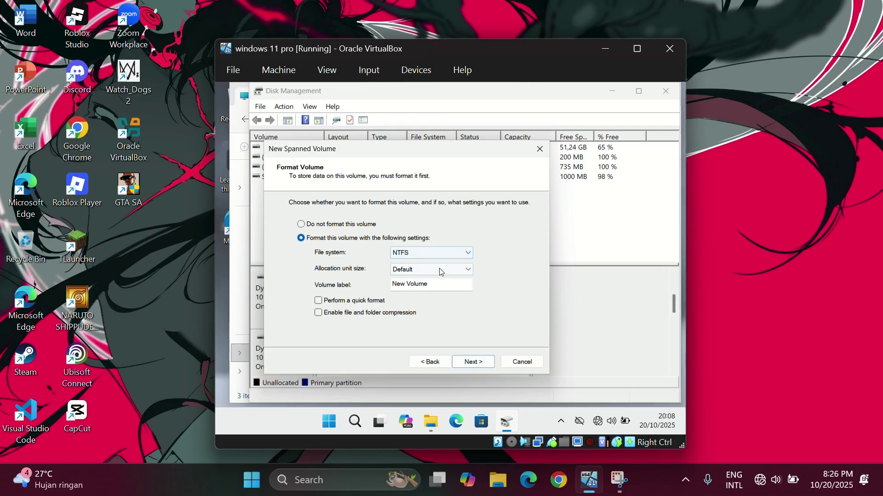
left_click(435, 257)
left_click(435, 257)
left_click(436, 285)
key("BackSpace")
key("BackSpace")
key("BackSpace")
key("BackSpace")
key("BackSpace")
key("BackSpace")
key("BackSpace")
key("BackSpace")
key("BackSpace")
key("BackSpace")
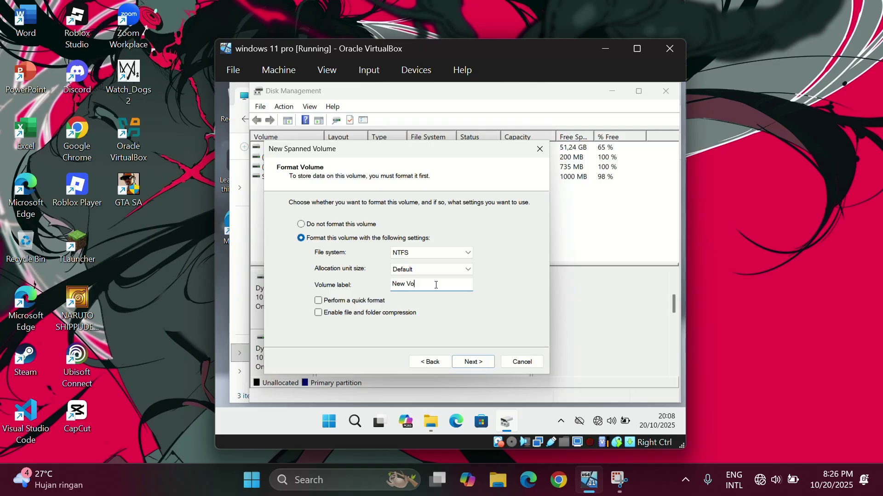
type("SPANNED_VOL")
left_click(472, 362)
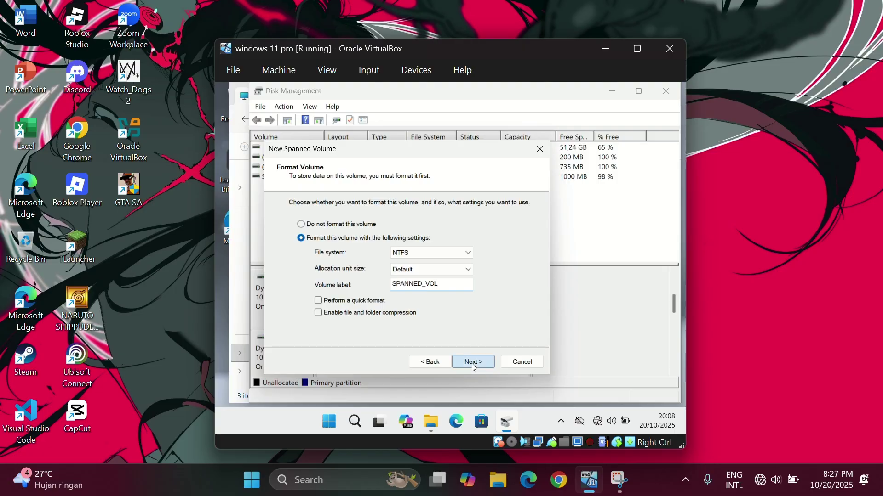
left_click(473, 363)
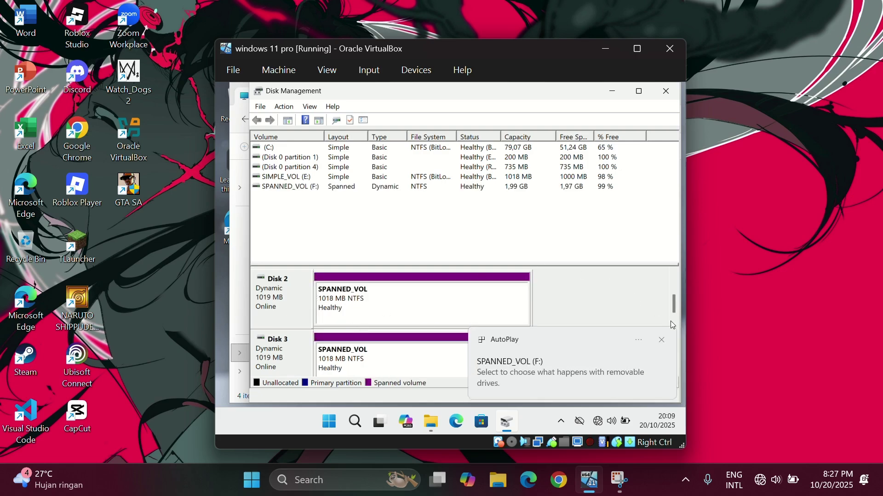
Dismiss the F: AutoPlay notice and bring This PC forward to view drives E: and F:.
left_click(662, 345)
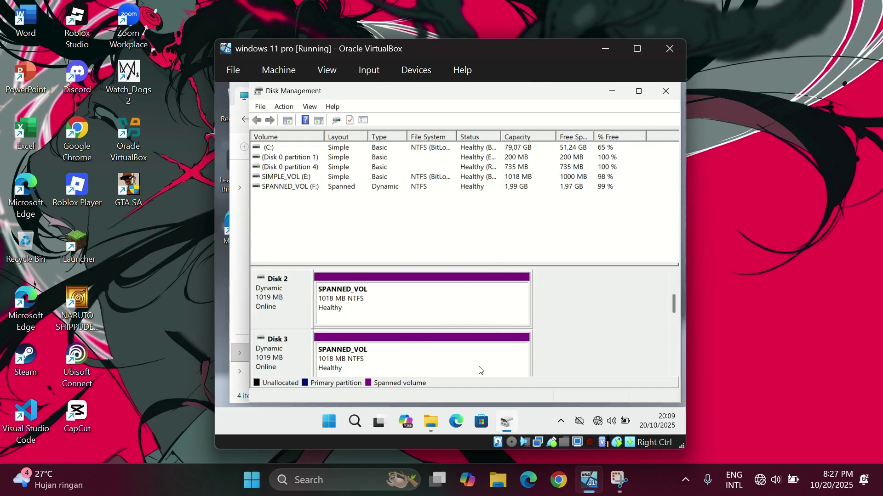
left_click(431, 422)
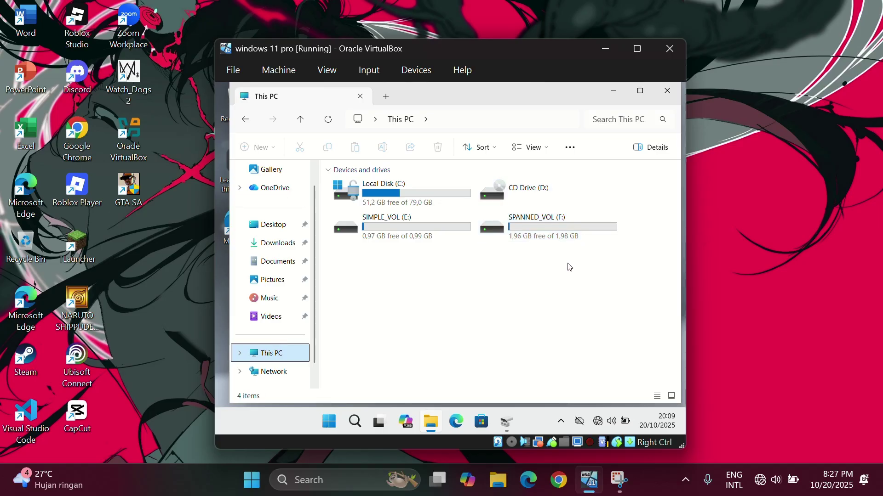
Return to Disk Management and scroll the disk pane to show unallocated Disks 4 and 5.
left_click(506, 421)
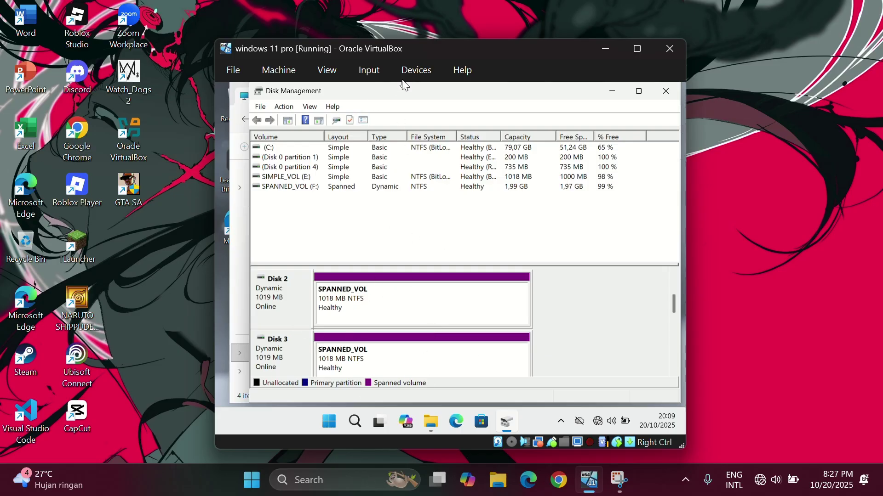
left_click(675, 373)
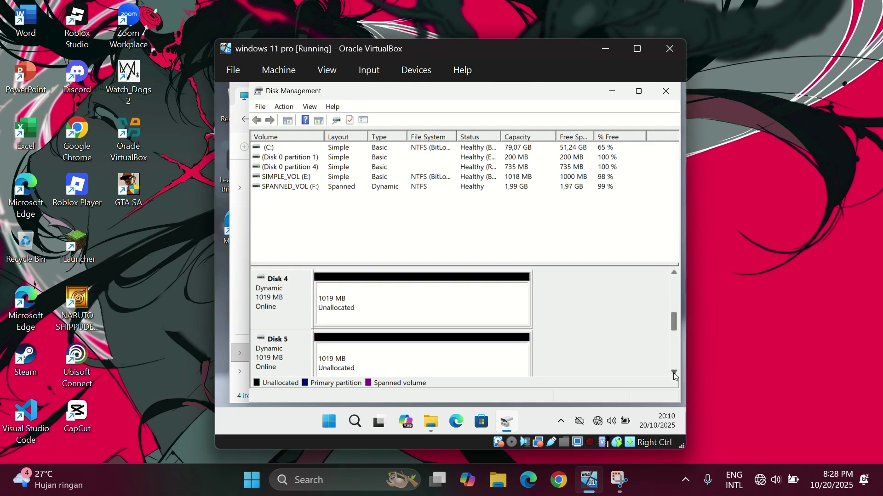
left_click(675, 277)
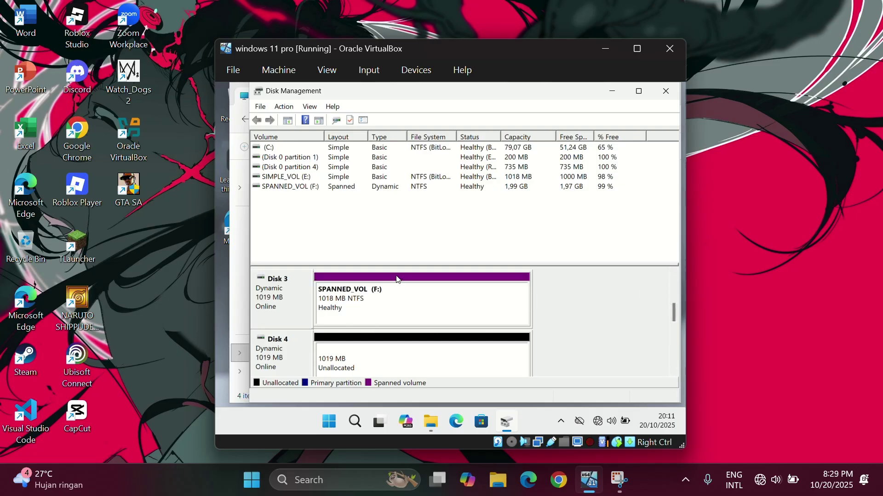
left_click(673, 373)
Start a New Striped Volume on Disk 4 plus Disk 5, 2036 MB, with drive letter G.
right_click(479, 316)
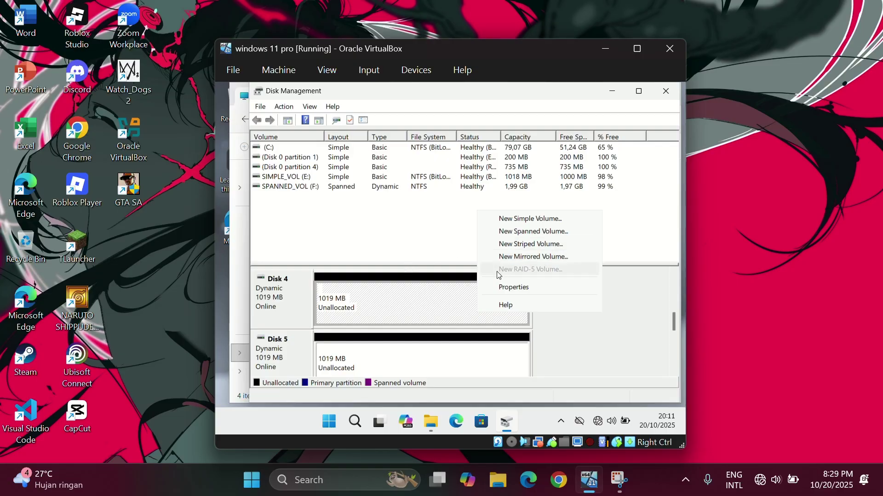
left_click(509, 246)
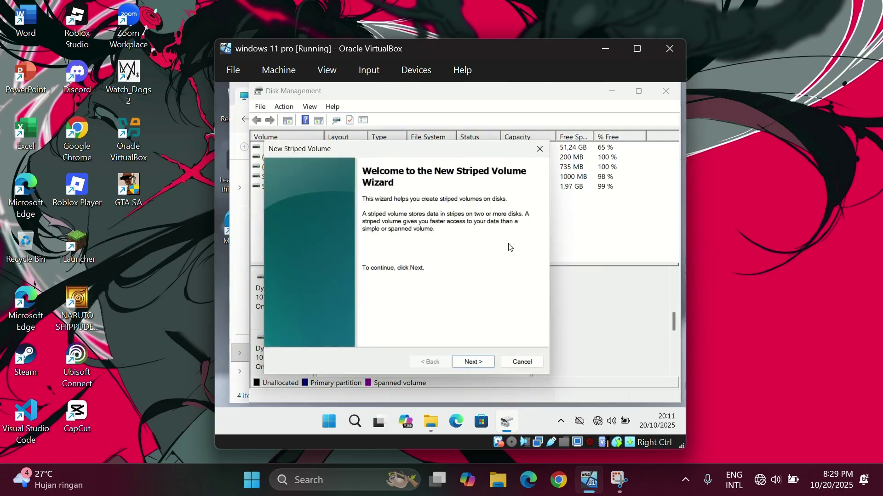
left_click(478, 363)
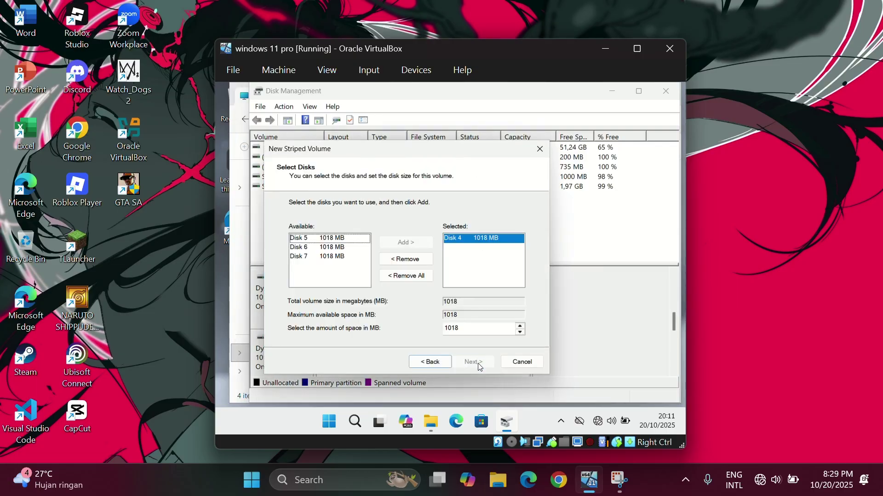
left_click(322, 238)
left_click(405, 242)
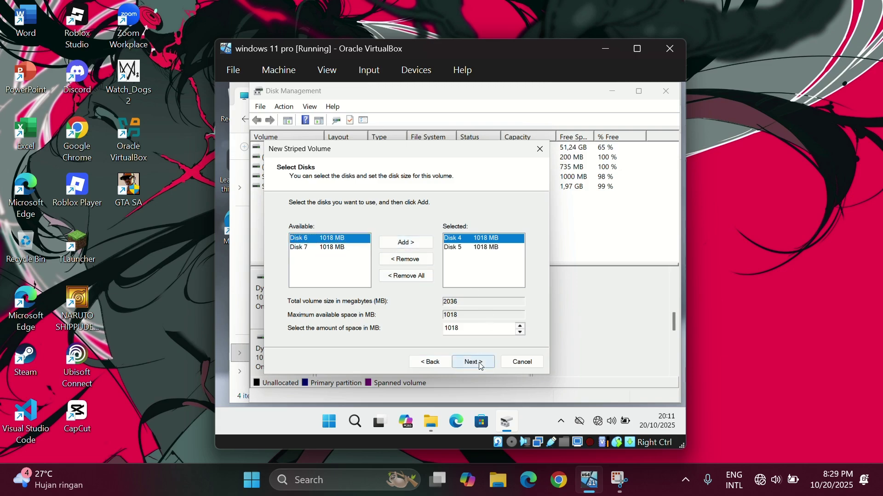
left_click(480, 363)
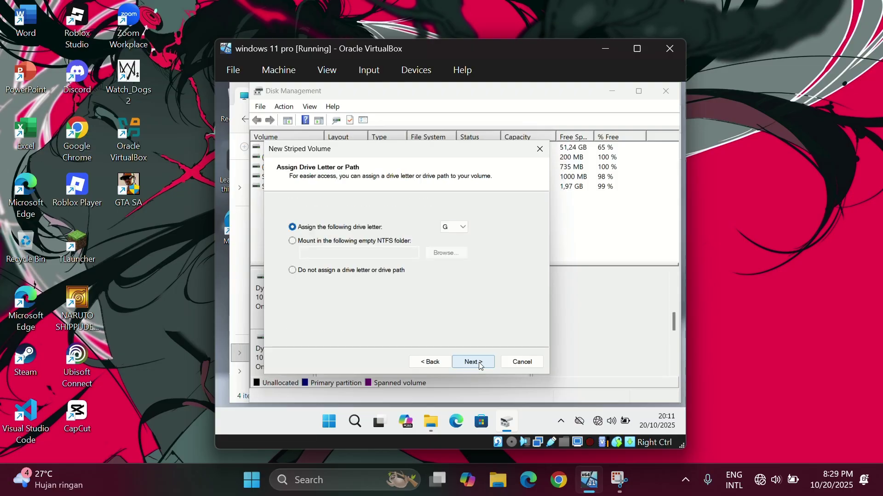
left_click(474, 363)
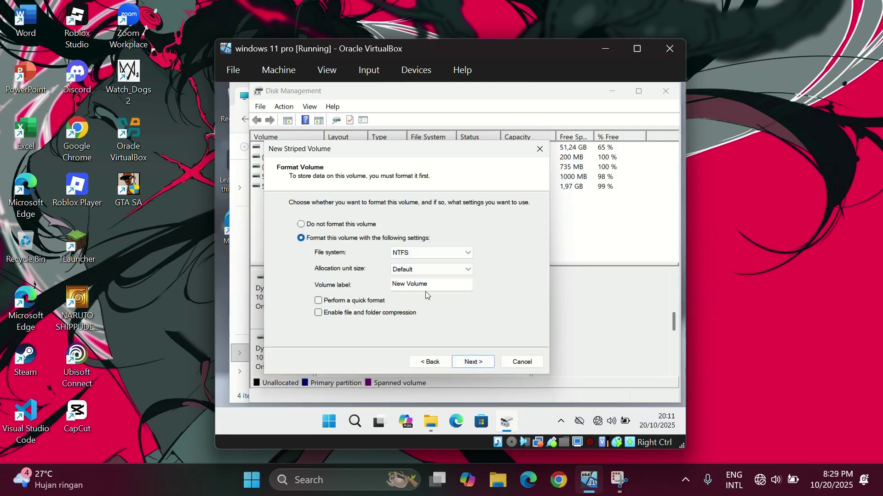
Keep NTFS formatting, label the volume STRIPPED_VOLUME, and finish the striped volume wizard.
key("alt+d")
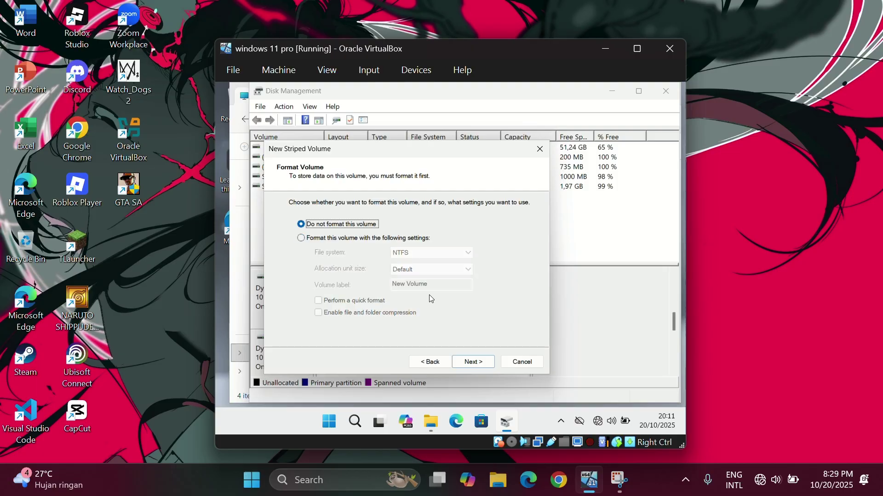
key("alt+o")
left_click(437, 287)
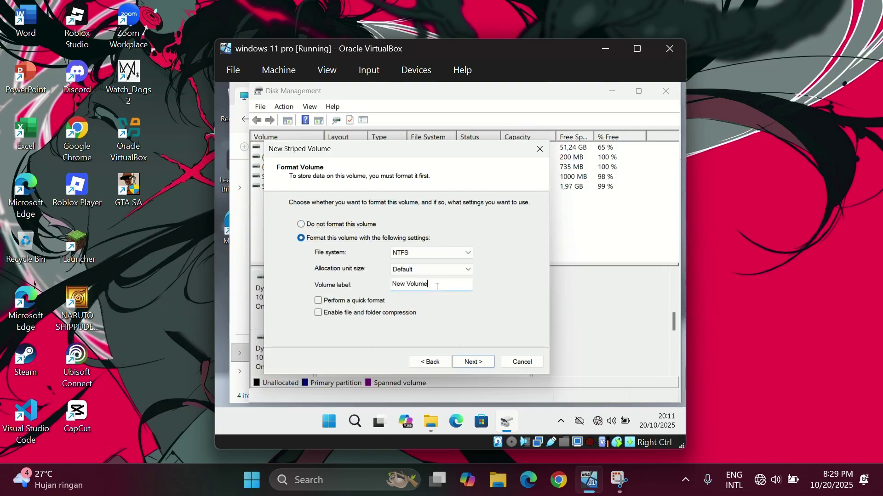
key("BackSpace")
key("BackSpace")
key("BackSpace")
key("BackSpace")
key("BackSpace")
key("BackSpace")
key("BackSpace")
key("BackSpace")
key("BackSpace")
key("BackSpace")
type("SRIOPPED_VOLIUM")
left_click(475, 364)
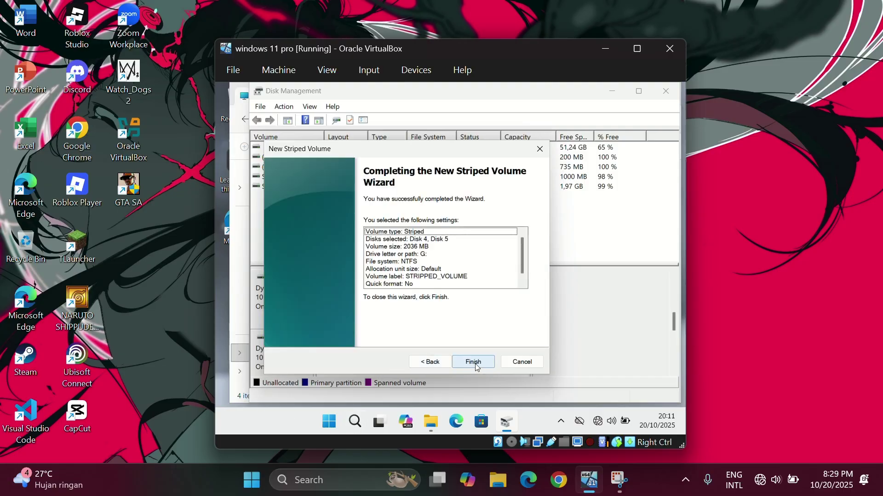
left_click(476, 363)
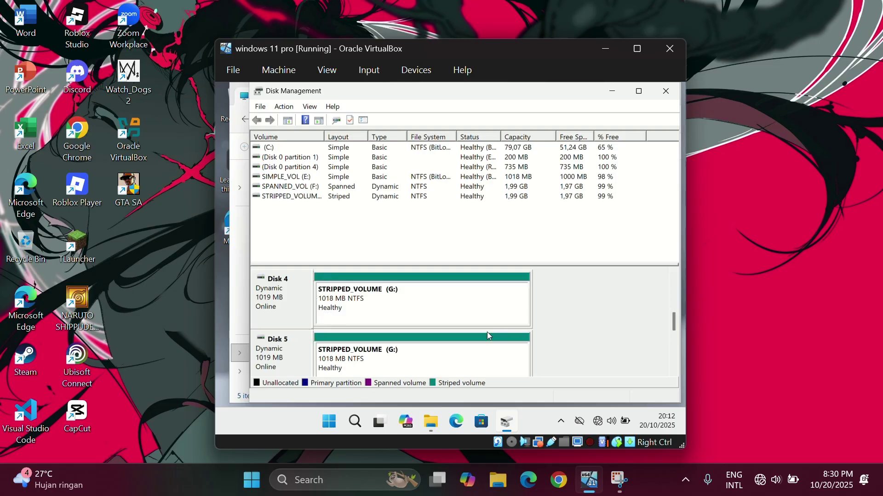
Bring This PC forward to check the new G: drive.
left_click(428, 428)
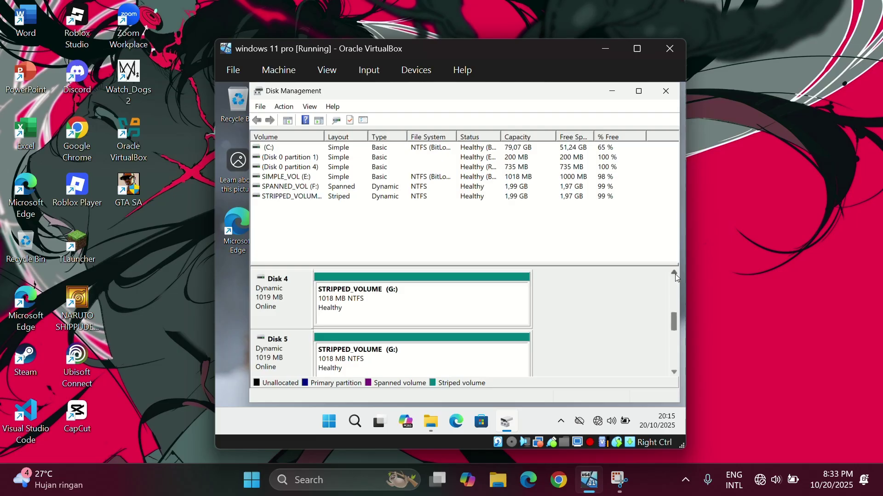
left_click(675, 273)
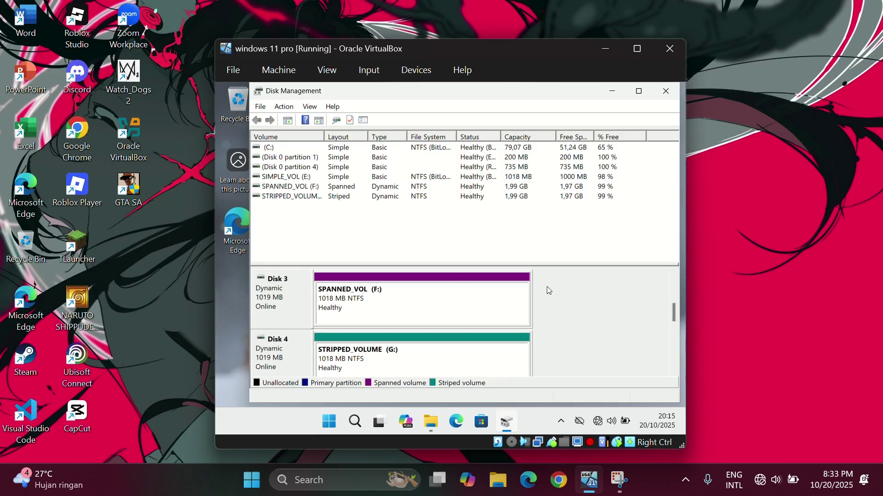
left_click(674, 373)
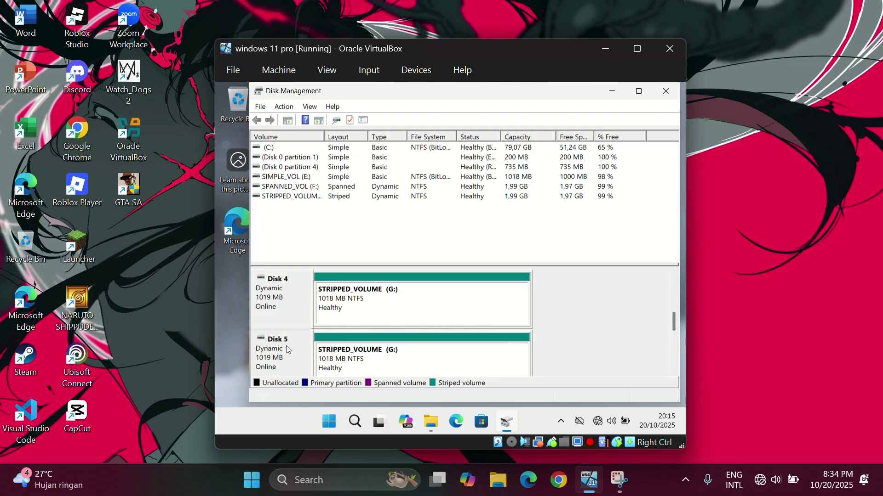
scroll(669, 374, "down", 1)
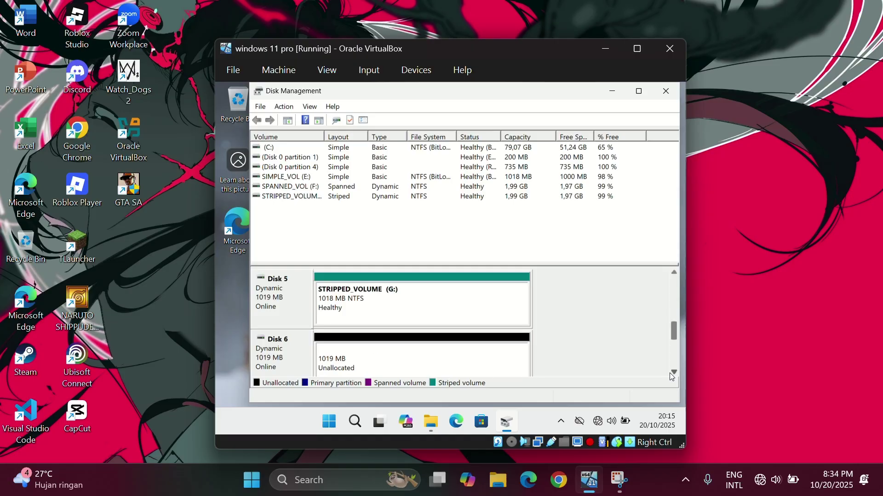
scroll(676, 272, "up", 3)
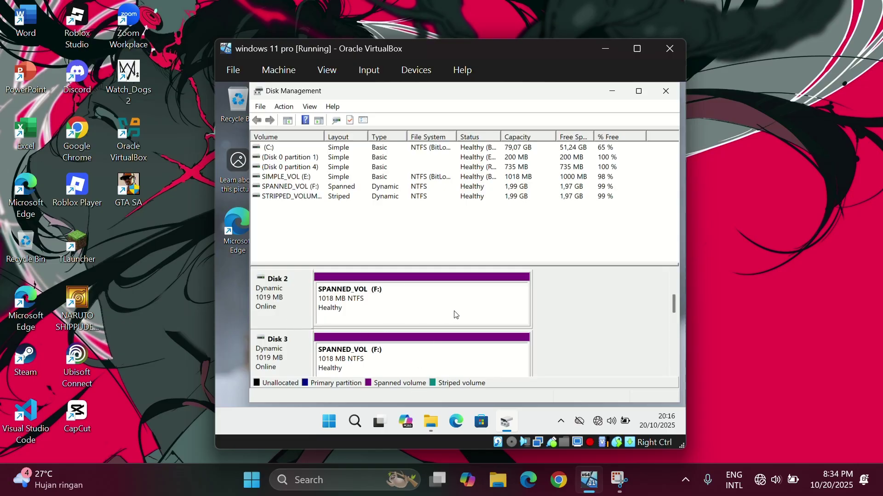
scroll(676, 370, "down", 2)
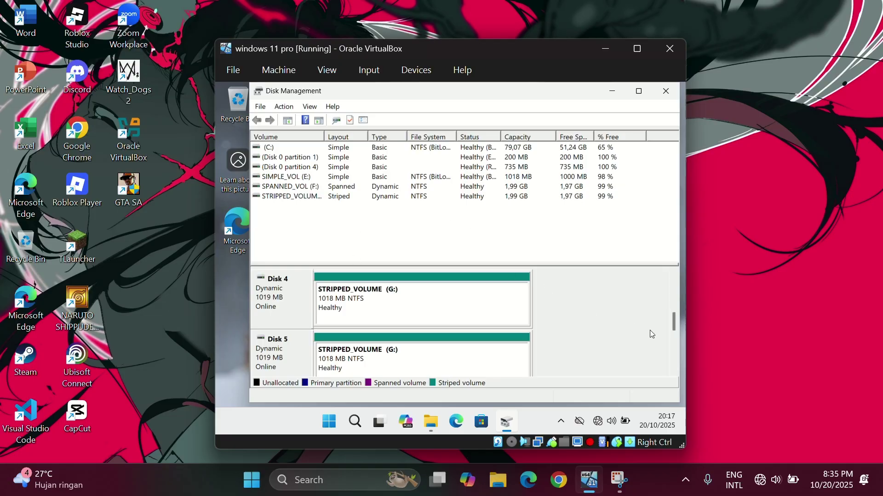
left_click(674, 273)
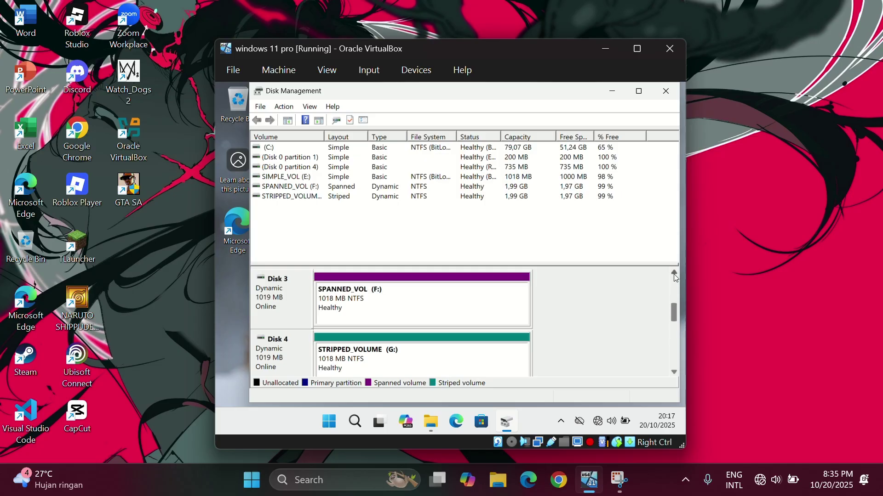
left_click(674, 371)
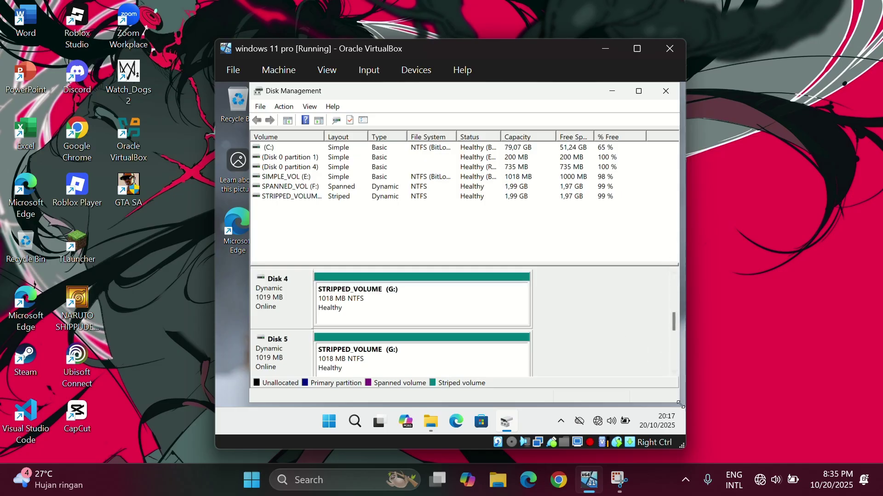
left_click(674, 371)
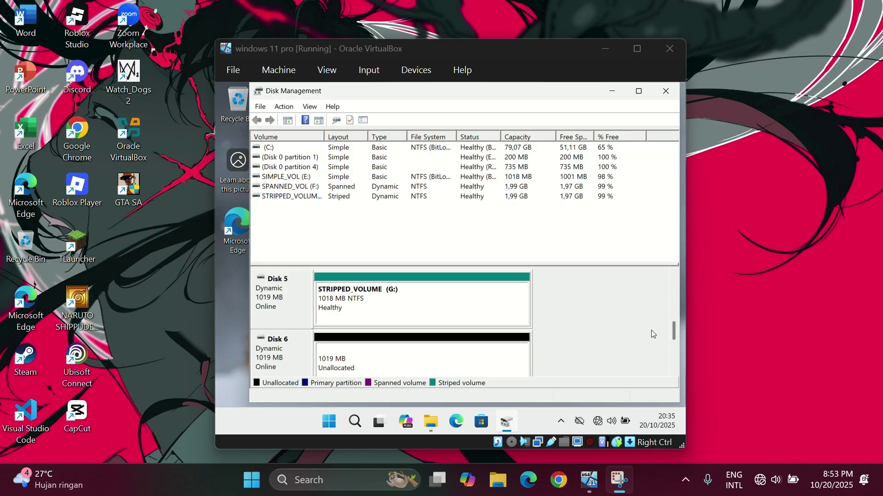
left_click(677, 364)
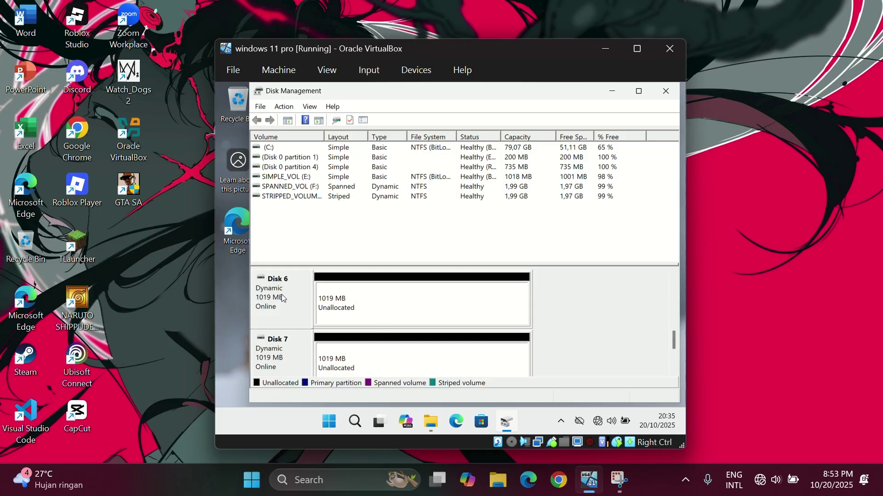
Start a New Mirrored Volume on Disk 6 with Disk 7 as mirror, keeping drive letter H.
right_click(338, 306)
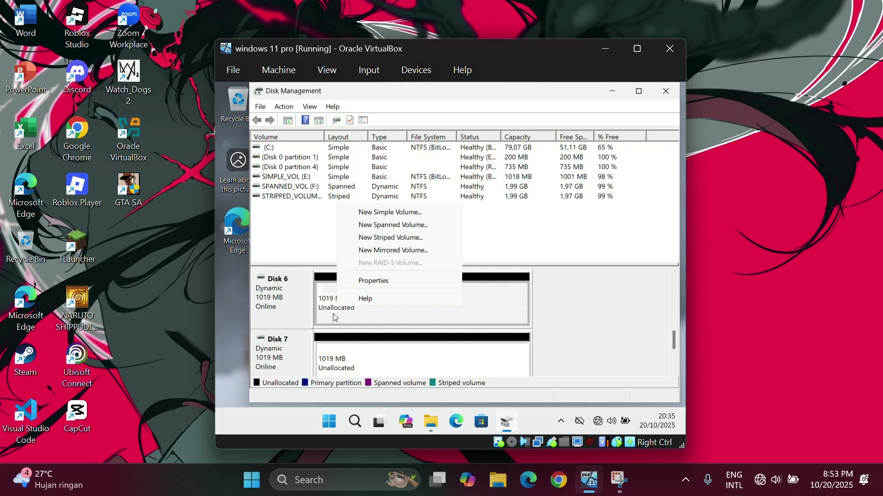
left_click(389, 251)
left_click(481, 363)
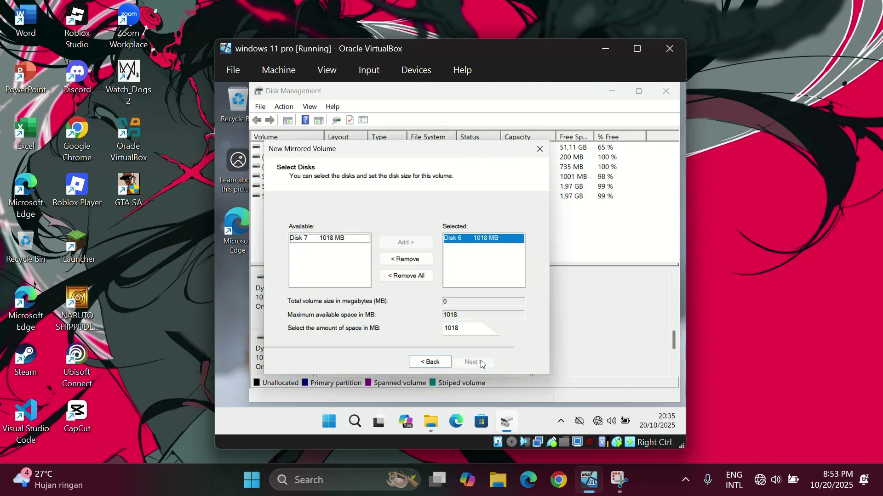
left_click(349, 244)
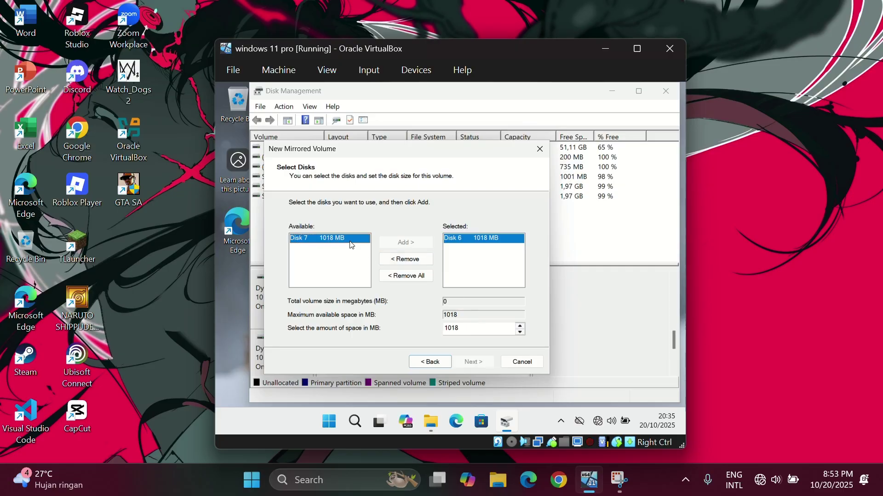
left_click(390, 244)
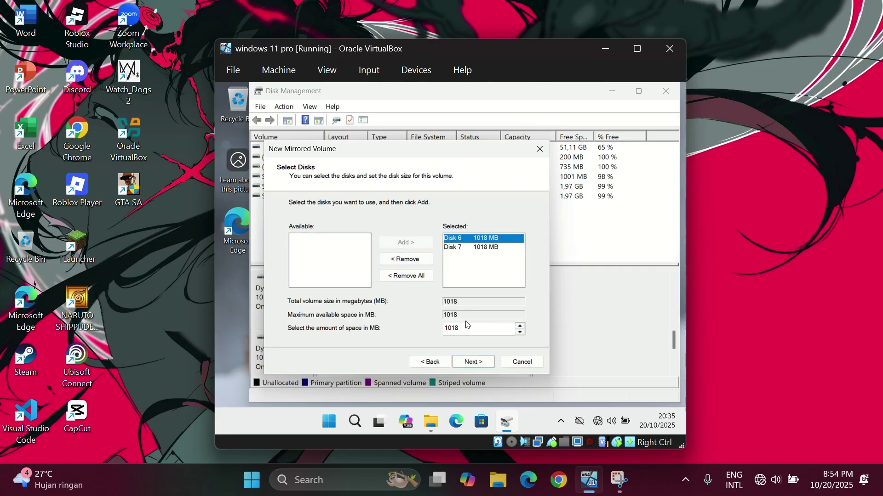
left_click(475, 365)
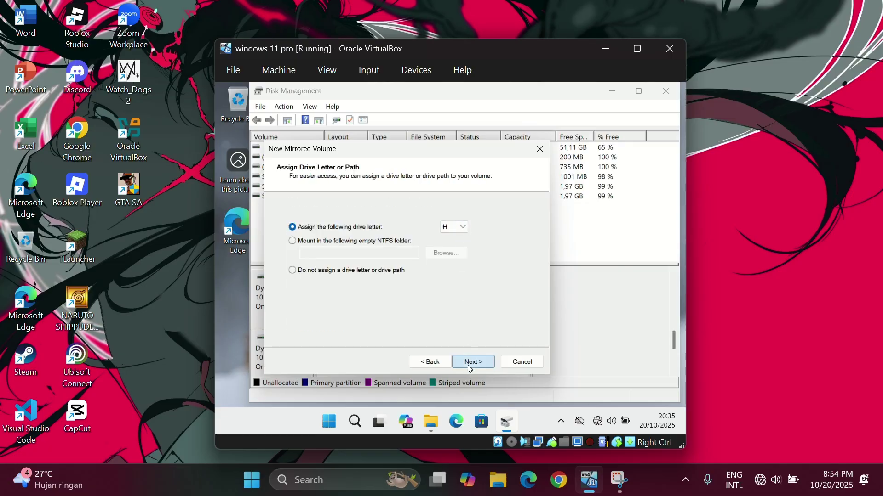
left_click(467, 364)
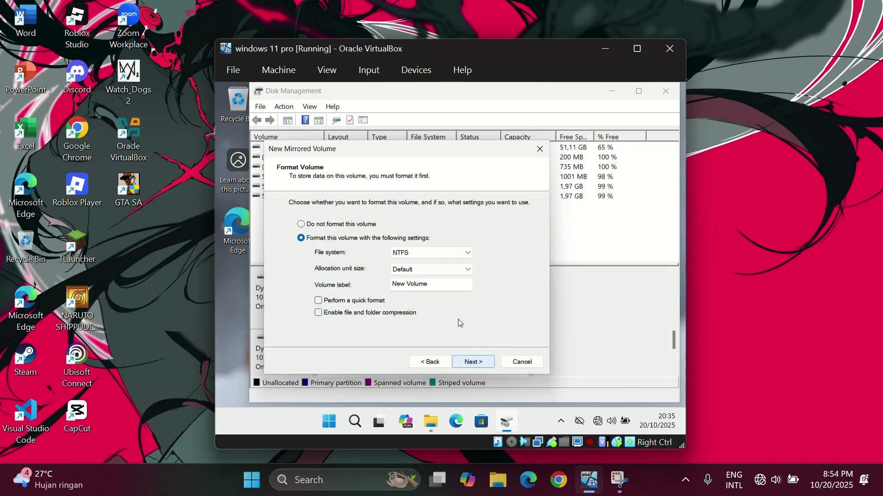
Label the mirrored volume MIRROED_VOL and advance to the summary page.
left_click(448, 288)
key("BackSpace")
key("BackSpace")
key("BackSpace")
key("BackSpace")
key("BackSpace")
key("BackSpace")
key("BackSpace")
key("BackSpace")
key("BackSpace")
key("BackSpace")
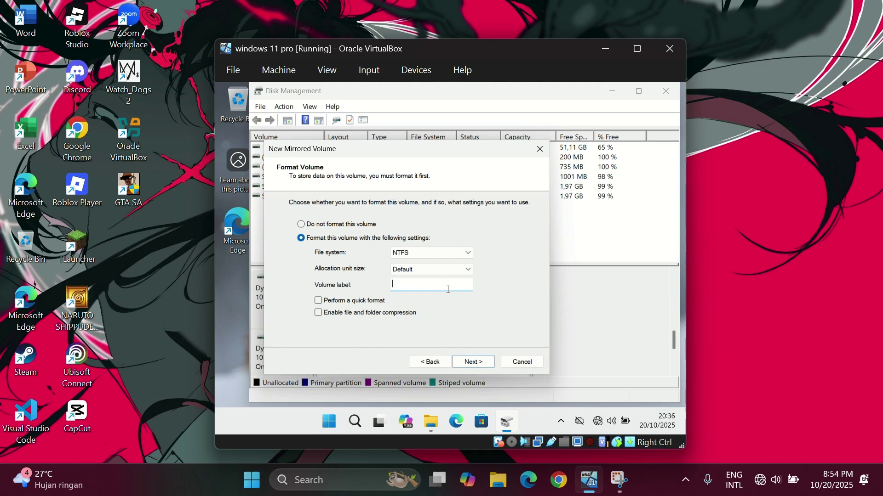
type("MIRROED_VOL")
left_click(475, 362)
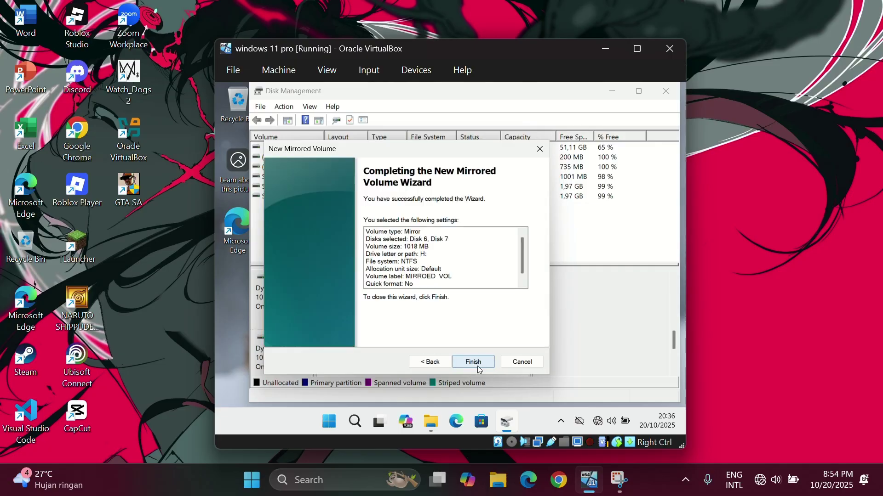
Finish the wizard to create the 1018 MB mirrored volume MIRROED_VOL (H:), then dismiss the AutoPlay notice.
left_click(478, 369)
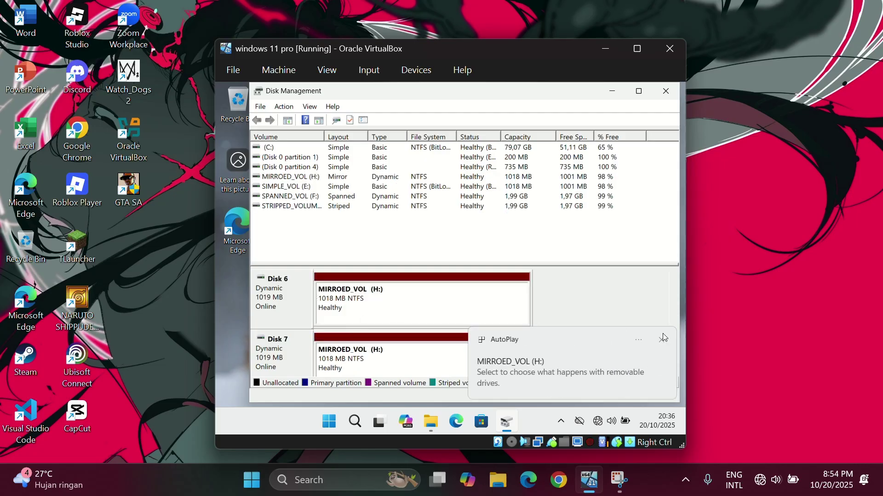
left_click(662, 340)
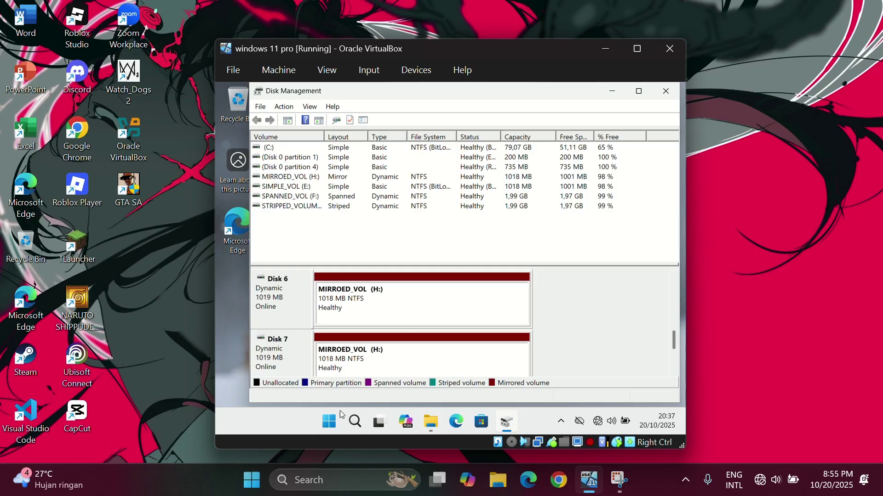
Open MIRROED_VOL (H:) in File Explorer to confirm it is an empty 0.99 GB drive, then minimize Explorer.
left_click(430, 423)
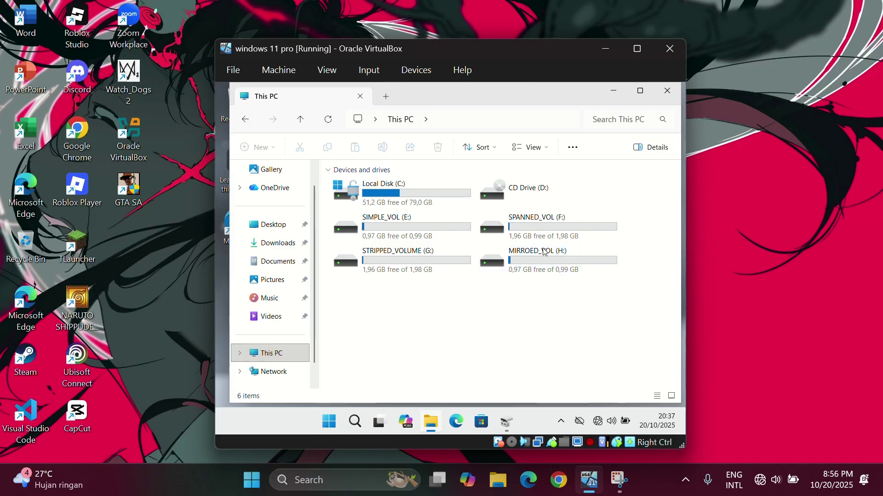
double_click(545, 269)
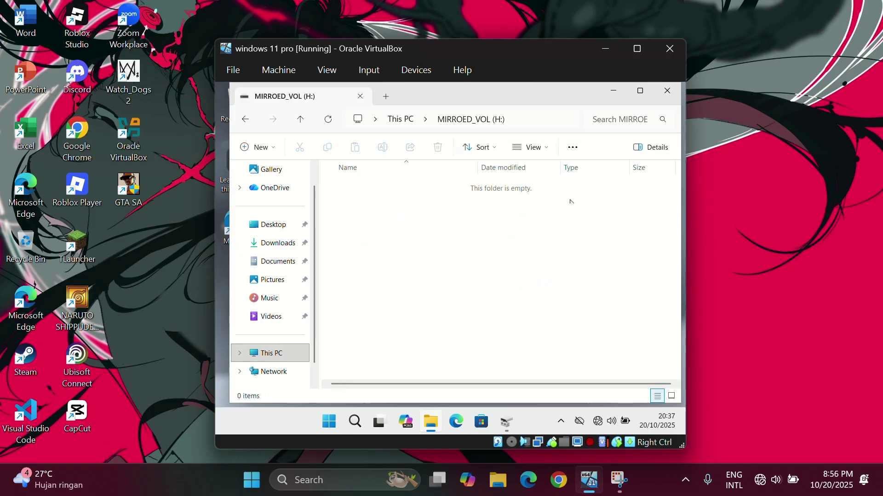
left_click(613, 91)
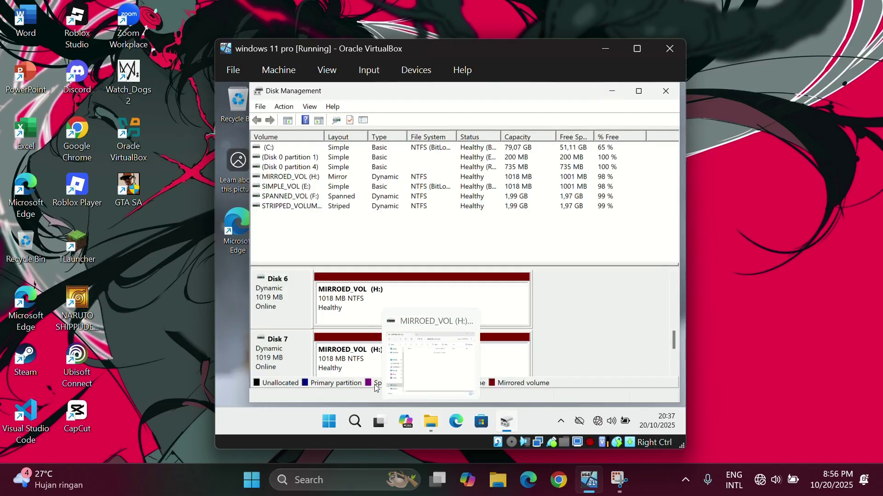
left_click(435, 416)
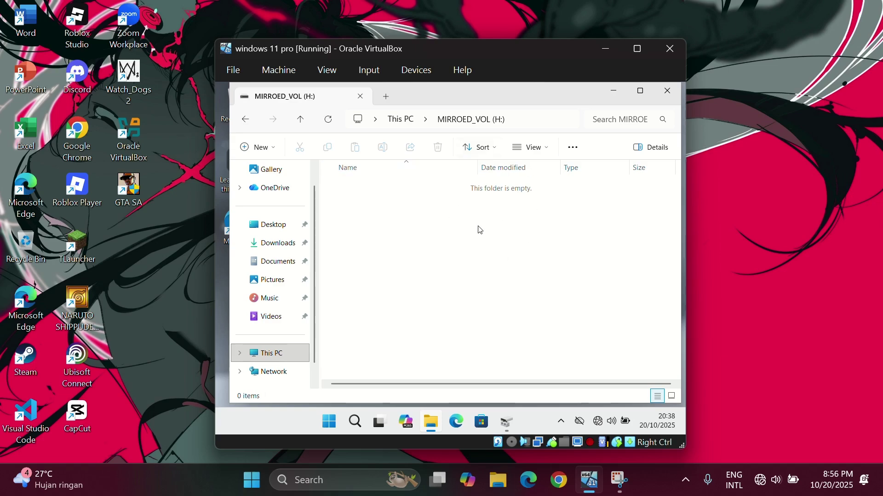
left_click(613, 90)
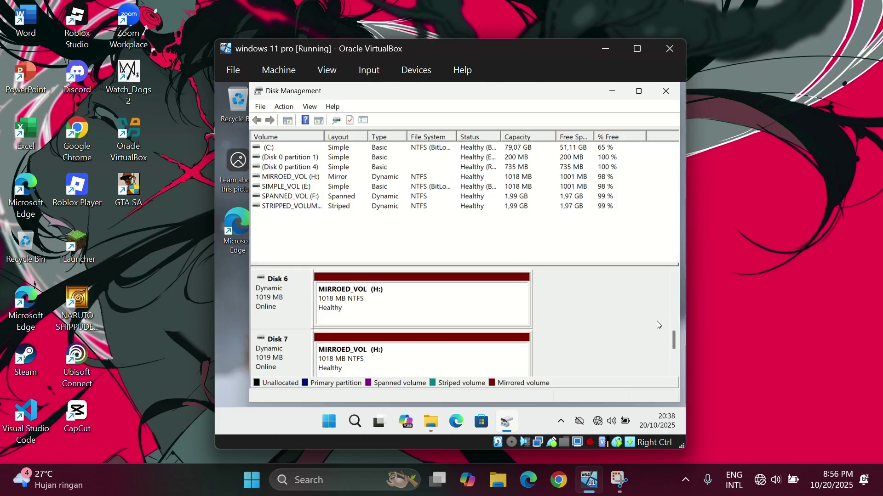
Scroll through the Disk Management disk map to review Disks 0–7.
left_click_drag(674, 337, 678, 318)
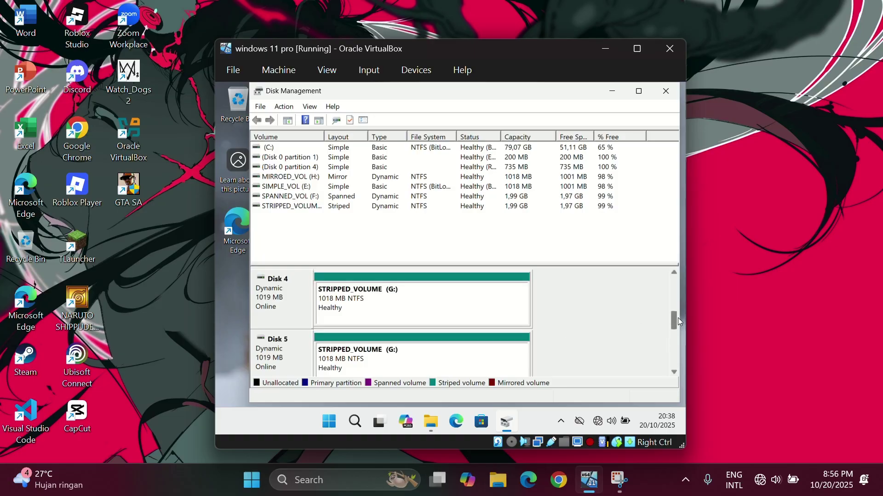
left_click(674, 273)
left_click(675, 272)
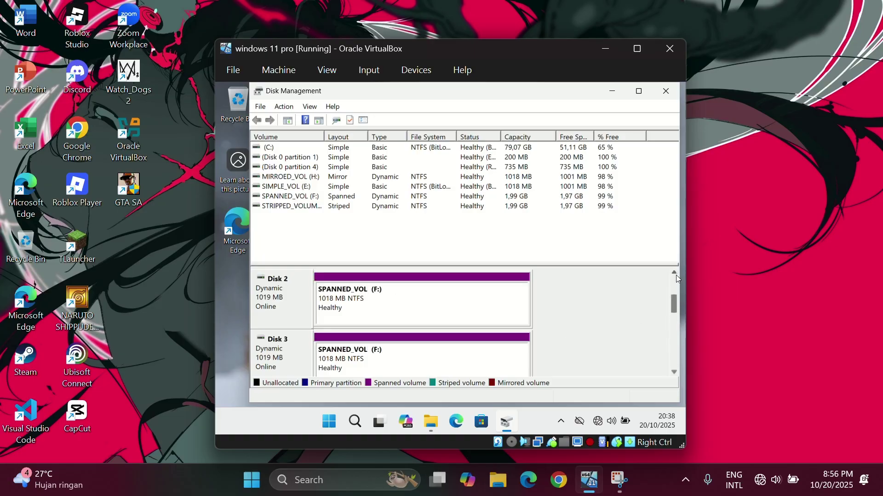
left_click(675, 273)
left_click(674, 273)
left_click_drag(680, 379, 679, 378)
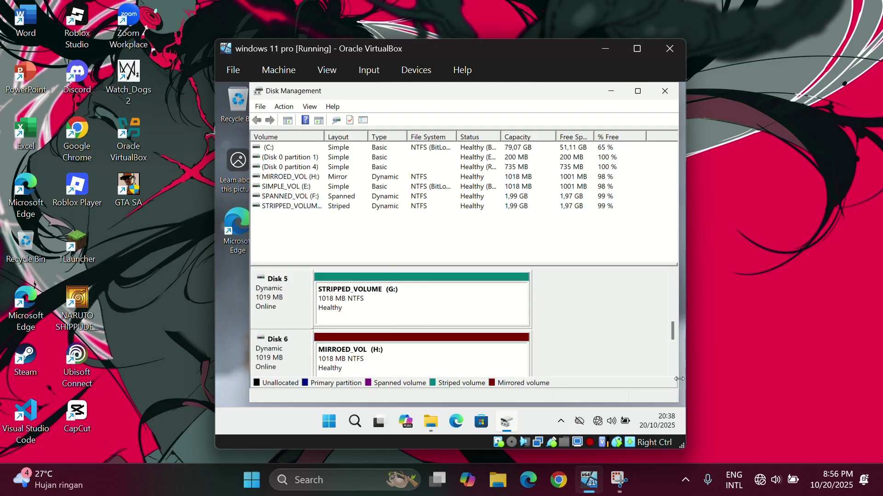
left_click(674, 274)
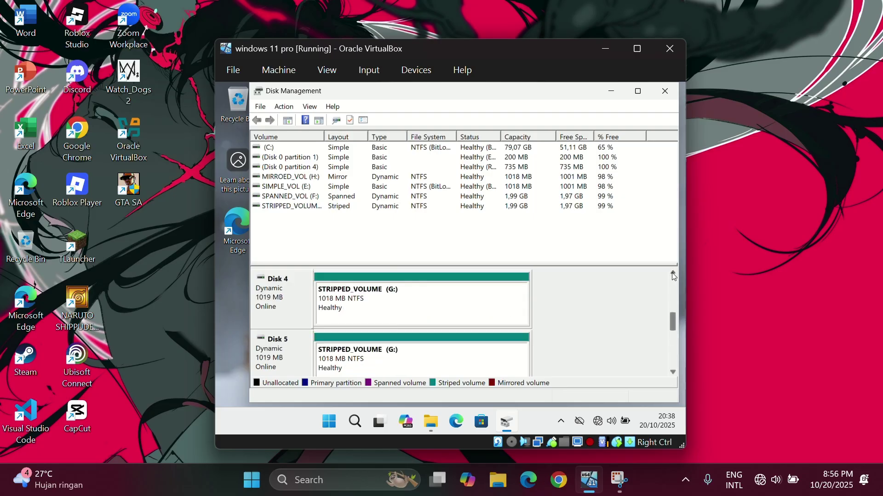
left_click(673, 274)
left_click(673, 274)
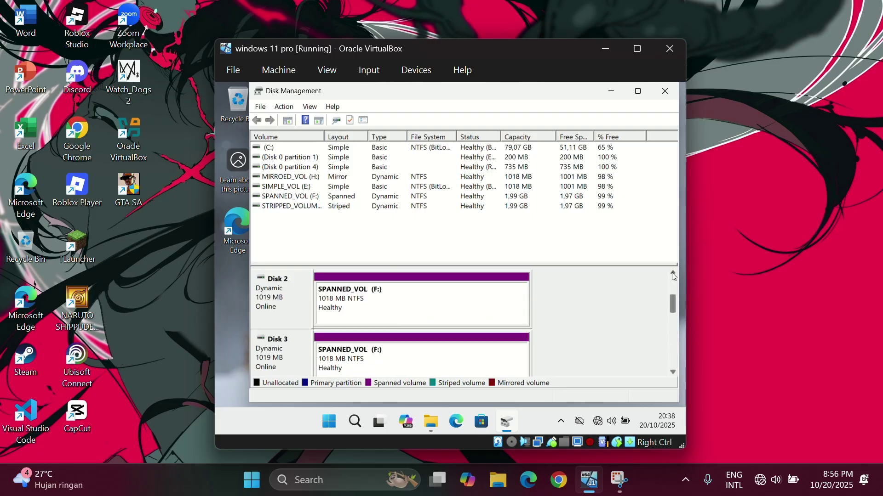
left_click(675, 372)
left_click(674, 373)
left_click(675, 373)
left_click(675, 373)
left_click(674, 373)
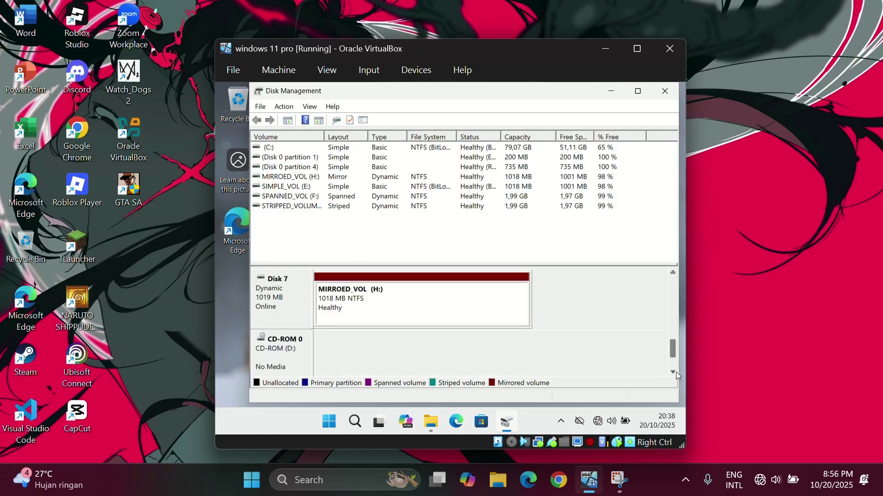
left_click(674, 373)
left_click(673, 273)
left_click(673, 273)
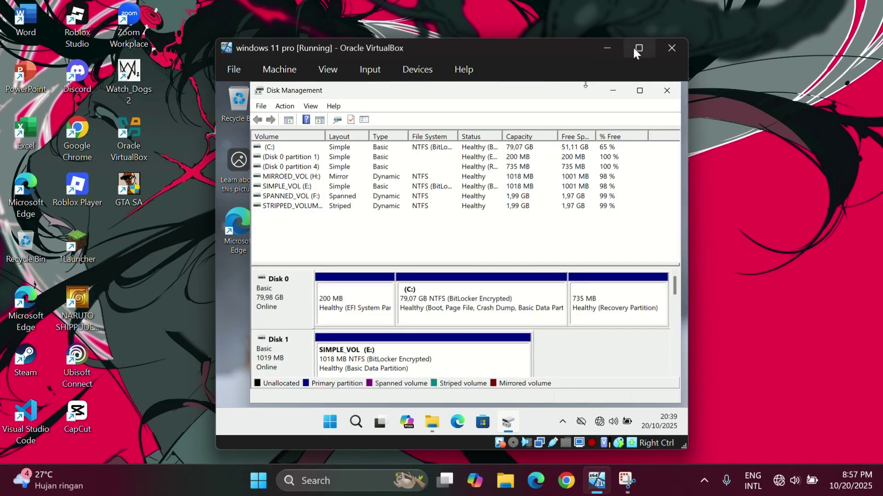
Maximize the VirtualBox window and review the E:, F:, G: and H: volumes in the disk list.
left_click(638, 48)
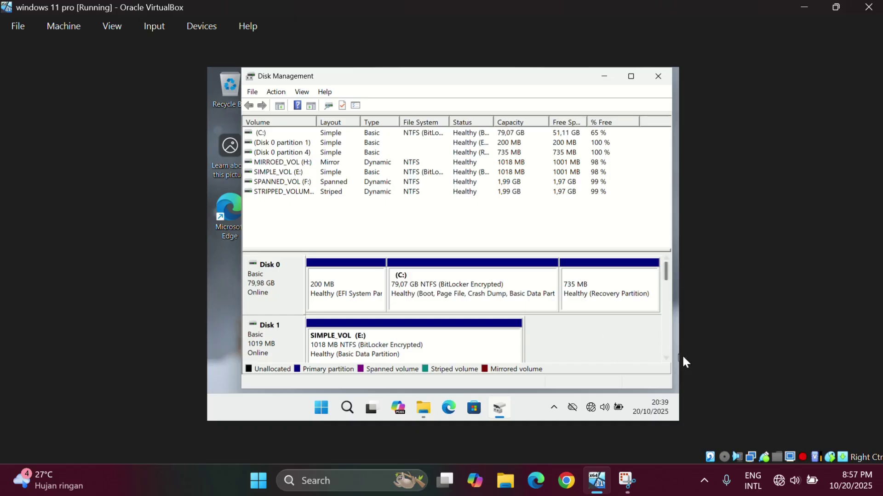
scroll(669, 357, "down", 5)
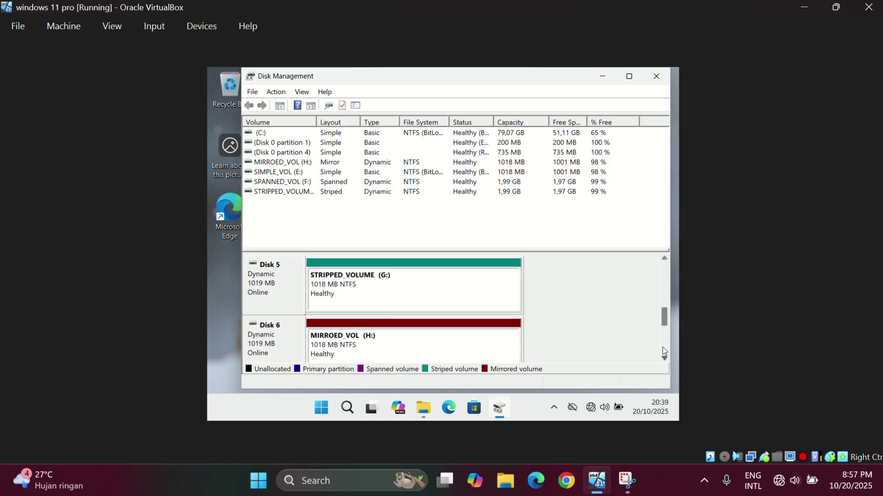
scroll(661, 261, "up", 3)
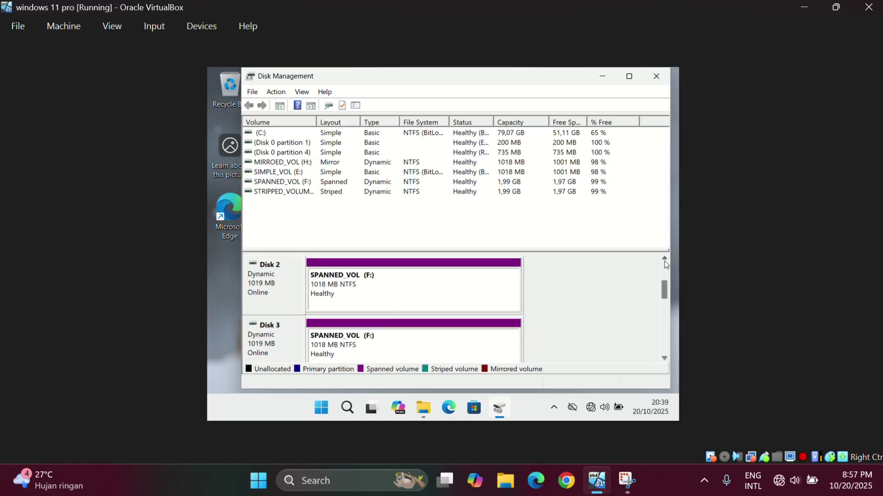
left_click(664, 358)
left_click(665, 358)
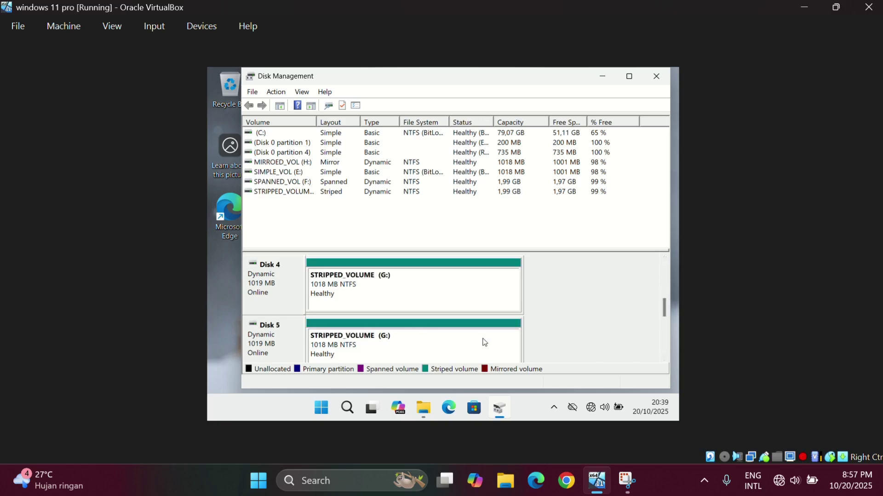
left_click(666, 362)
left_click(666, 363)
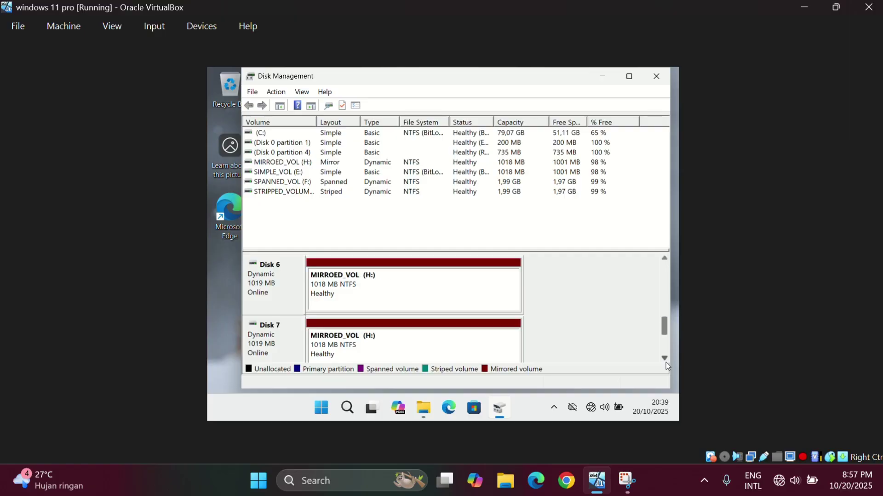
left_click(666, 261)
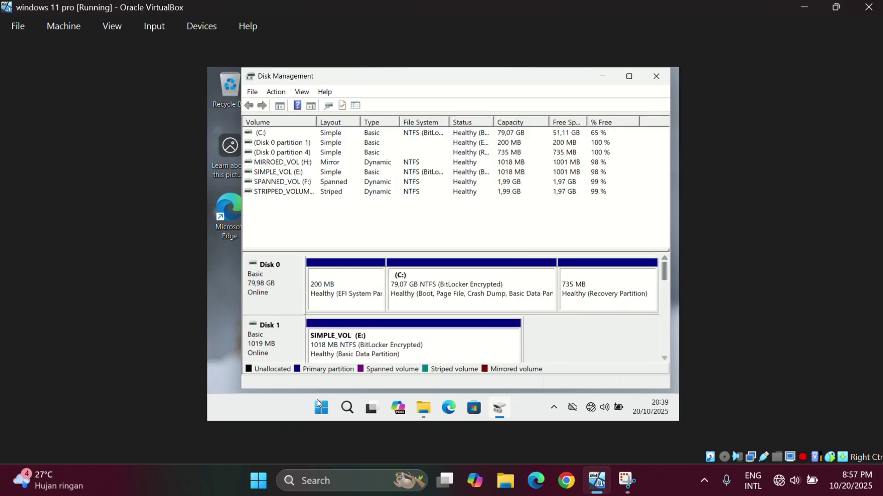
Return Explorer to This PC, select MIRROED_VOL (H:), minimize Explorer and close Disk Management.
left_click(413, 410)
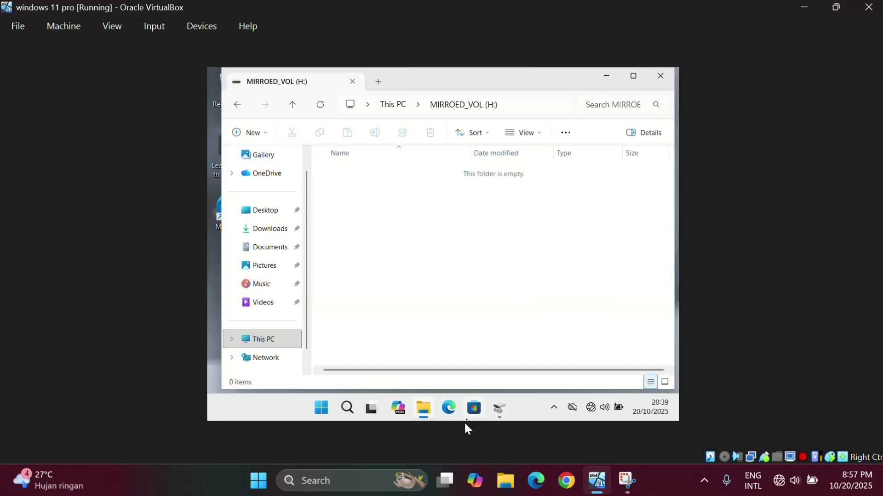
left_click(269, 344)
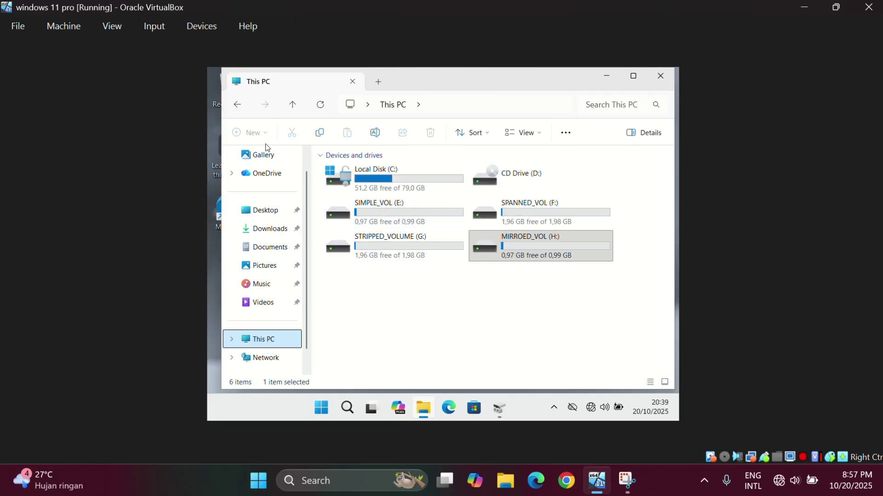
left_click(592, 260)
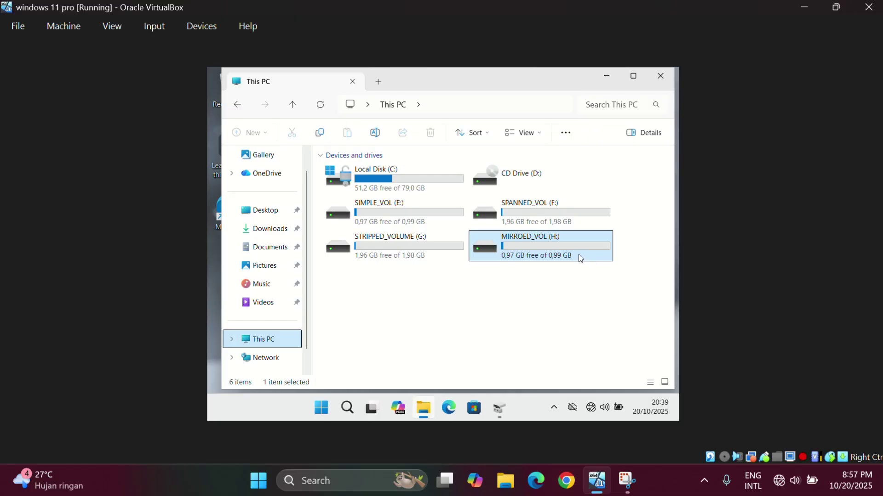
left_click(607, 76)
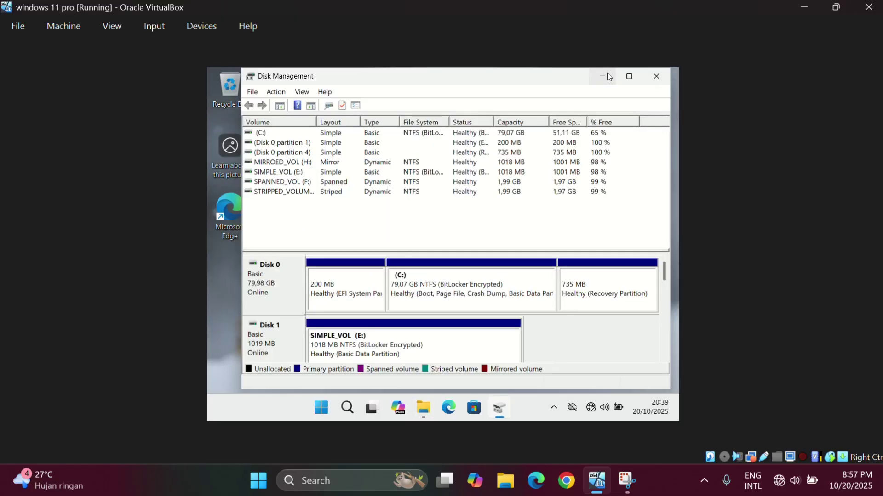
left_click(657, 79)
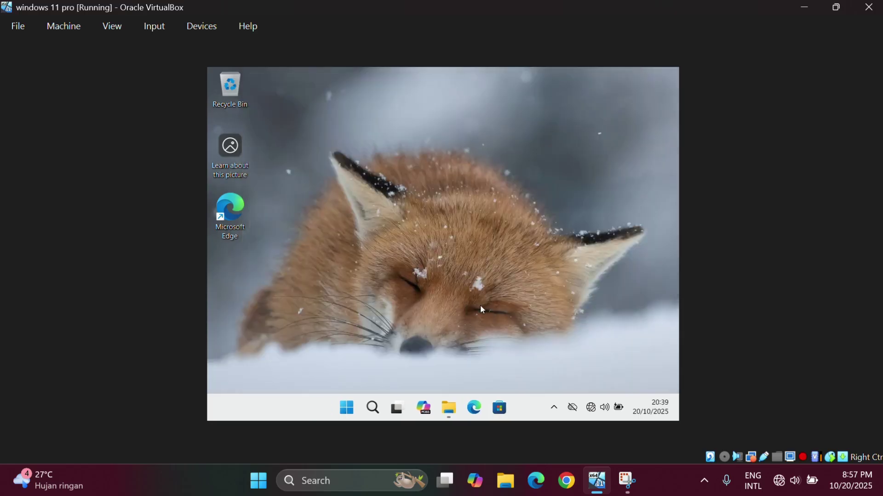